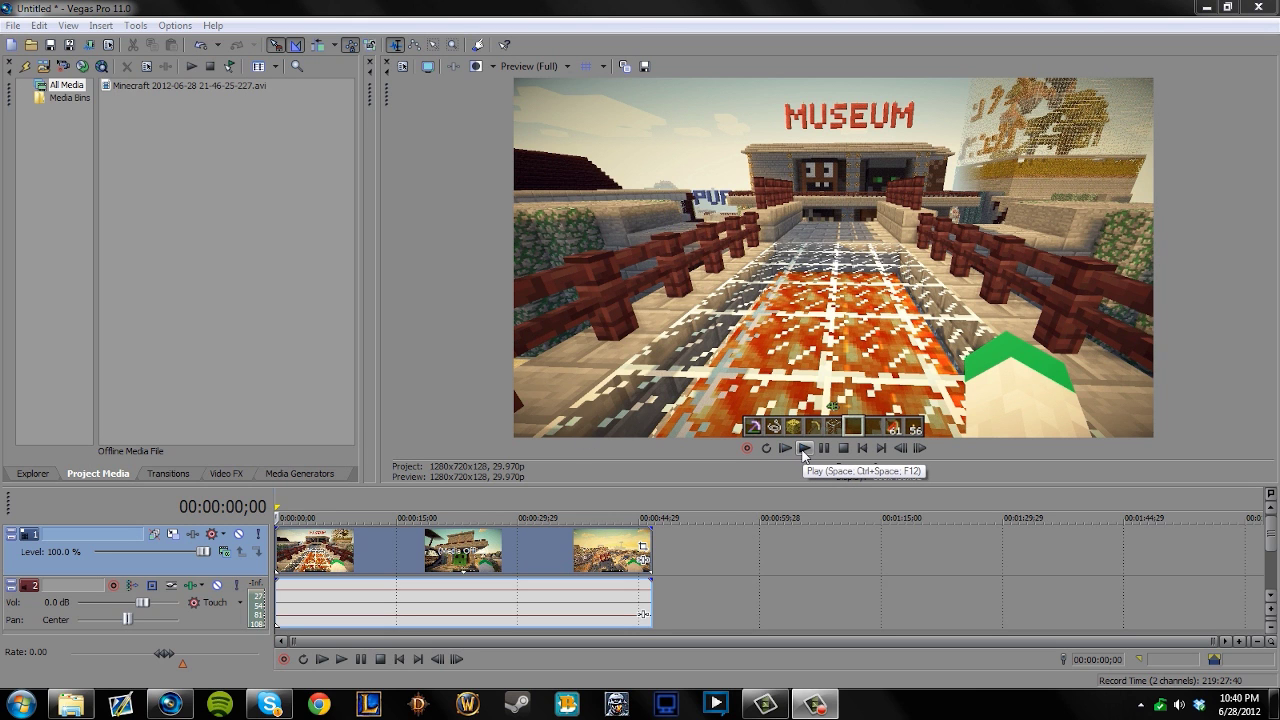
Play and pause the Minecraft clip, park the playhead at 00:00:22;22, and bring up Project Video Properties.
left_click(804, 450)
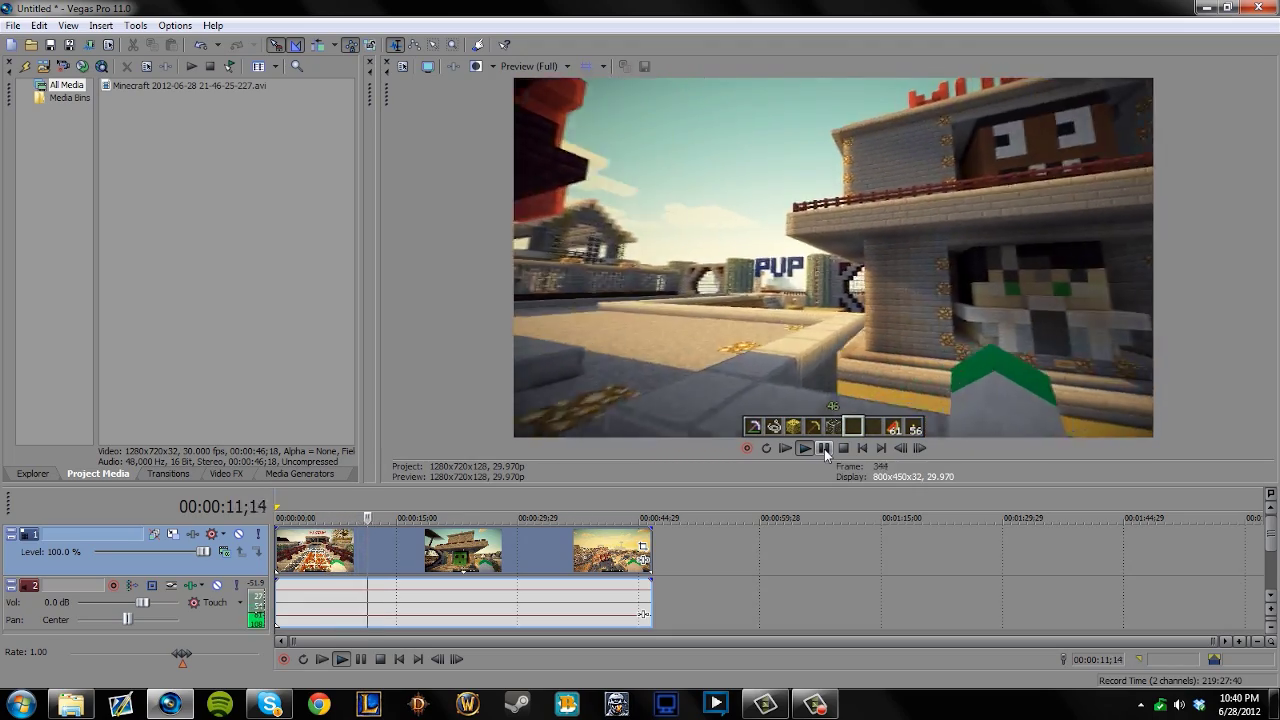
left_click(824, 449)
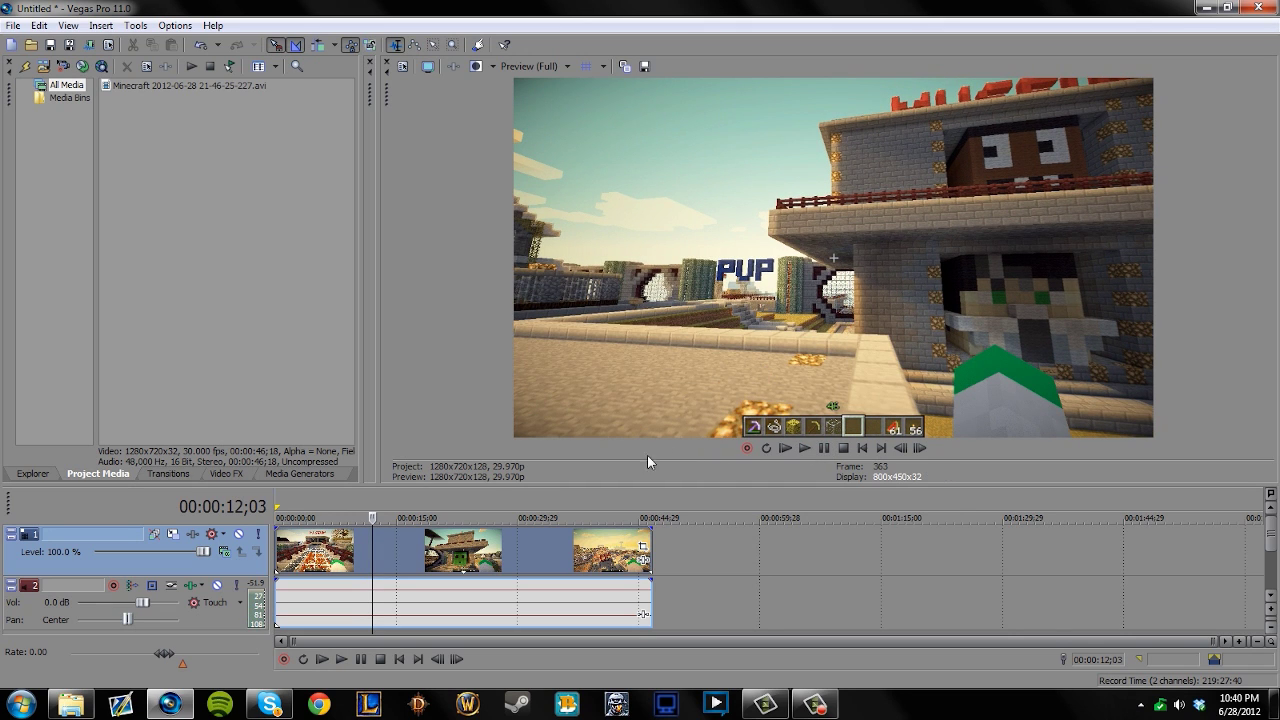
left_click(458, 565)
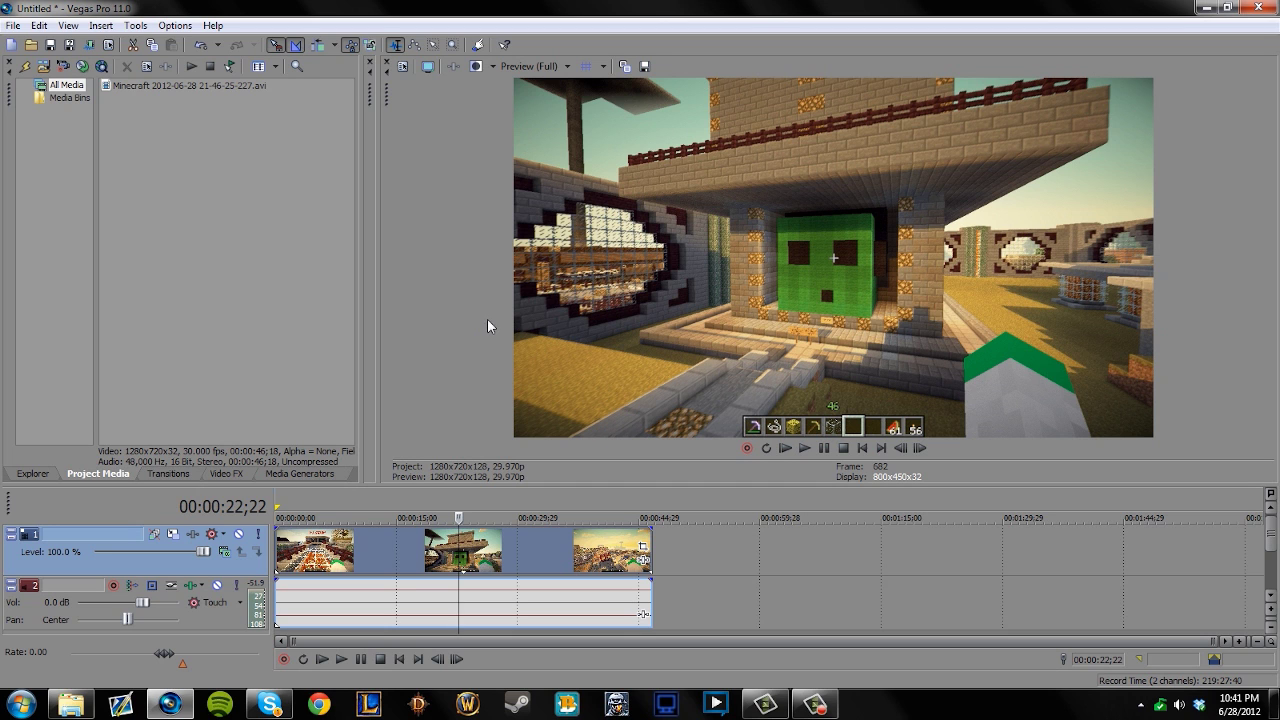
left_click(404, 70)
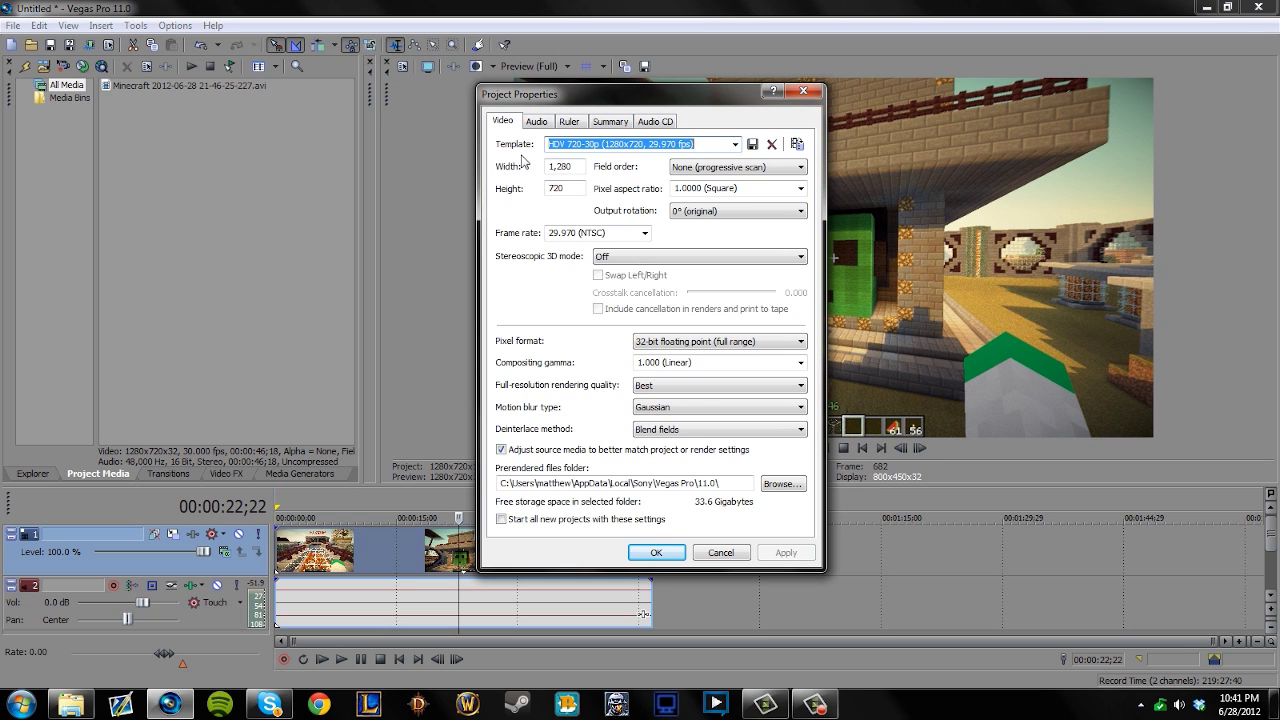
Choose the YouTube HD 720P GamePlay! template (1280x720, 29.970 fps) from the Template list.
left_click(736, 145)
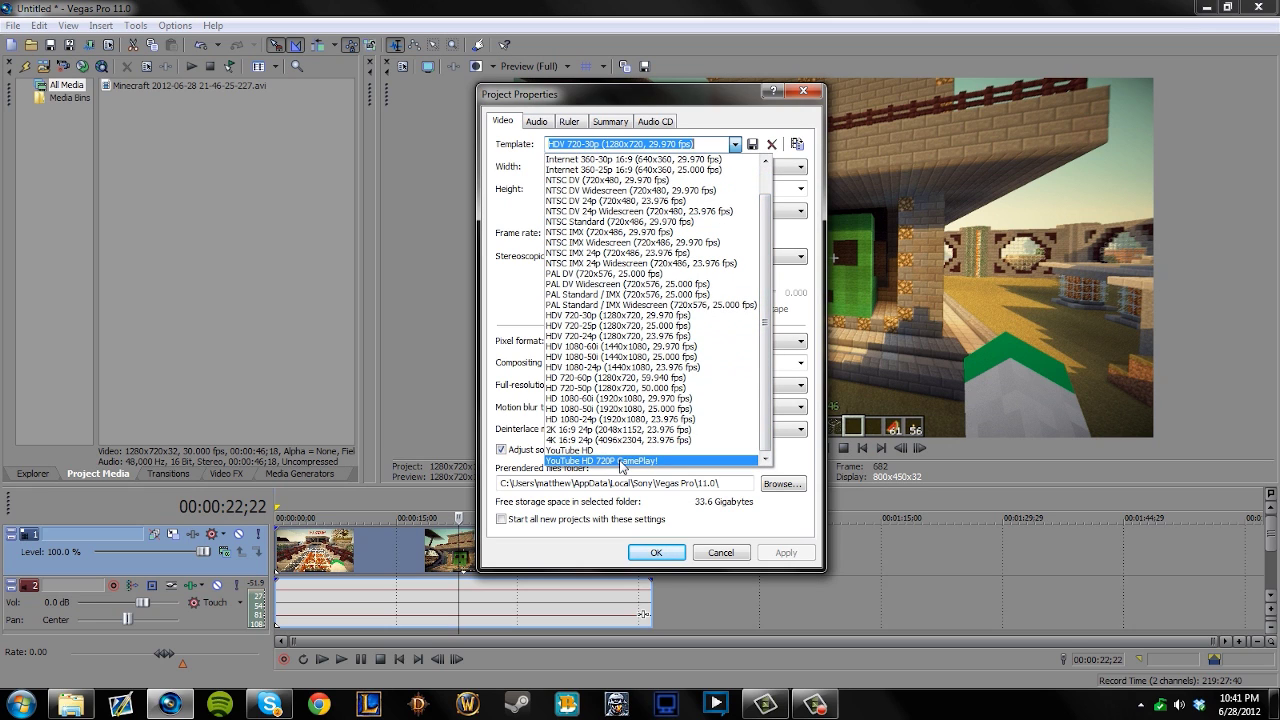
left_click(621, 461)
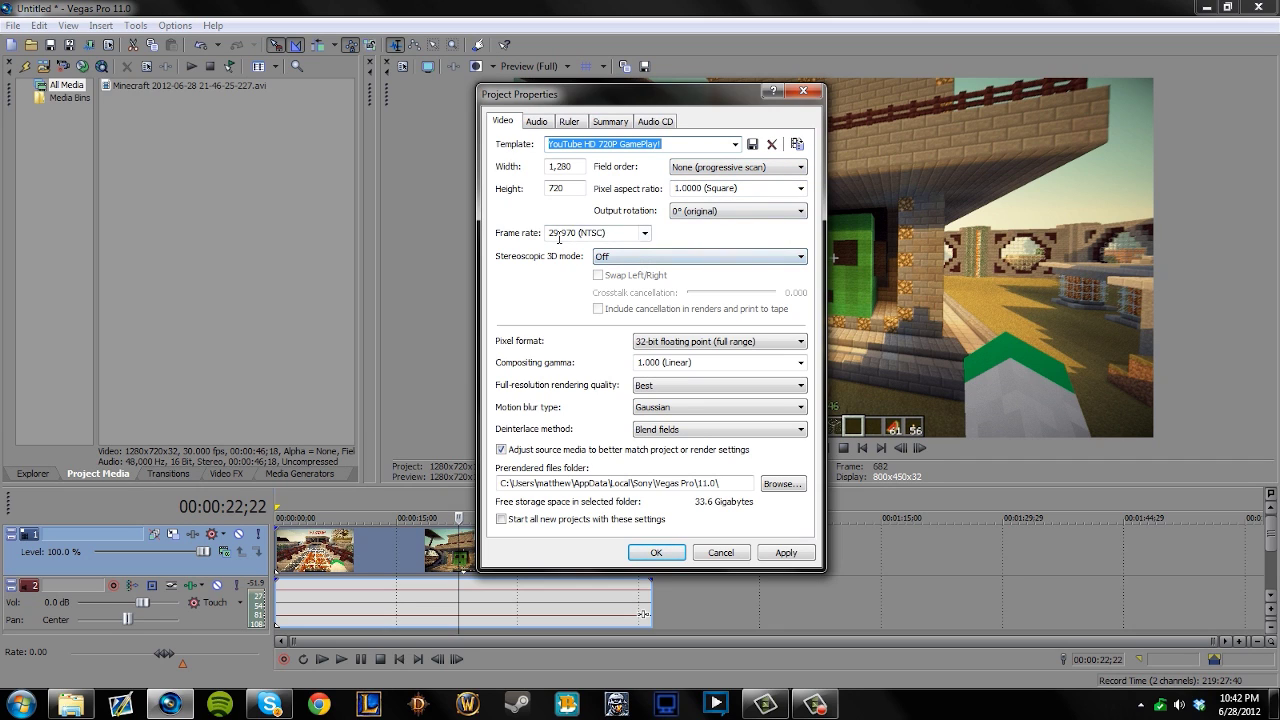
Set the frame rate to 29.970 (NTSC) and apply 32-bit floating point (full range) pixel format.
left_click(645, 233)
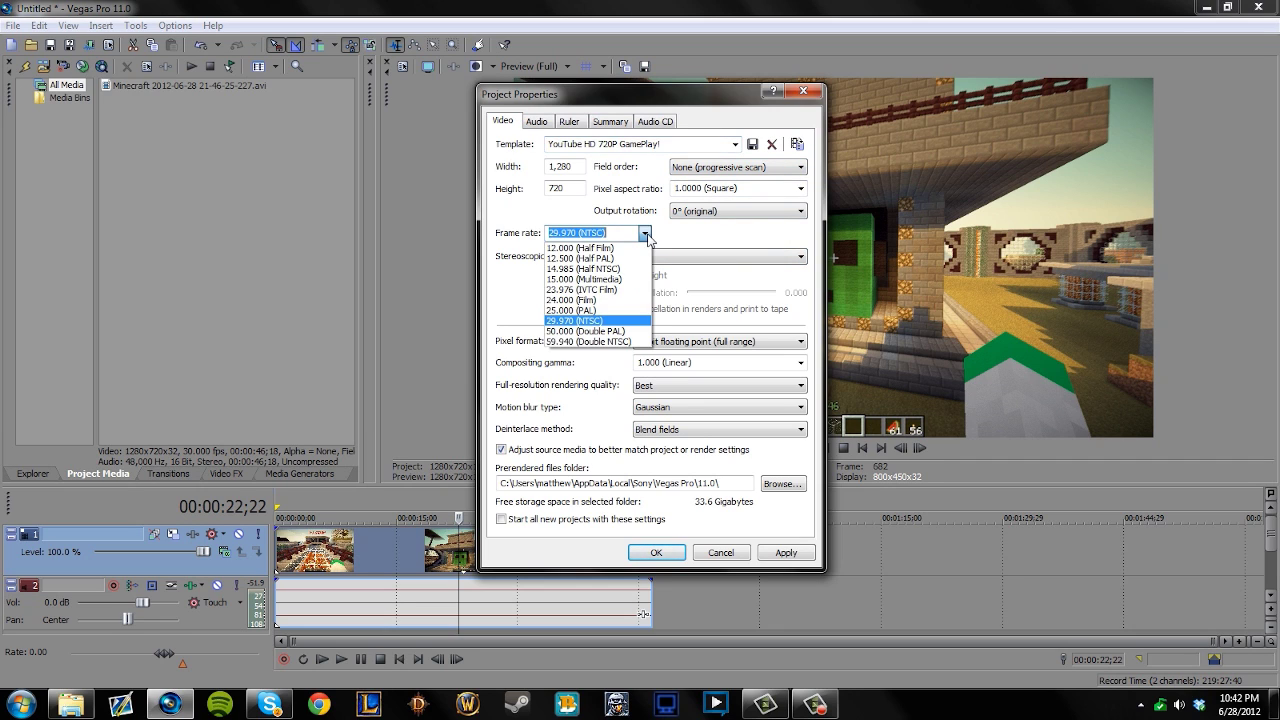
left_click(608, 322)
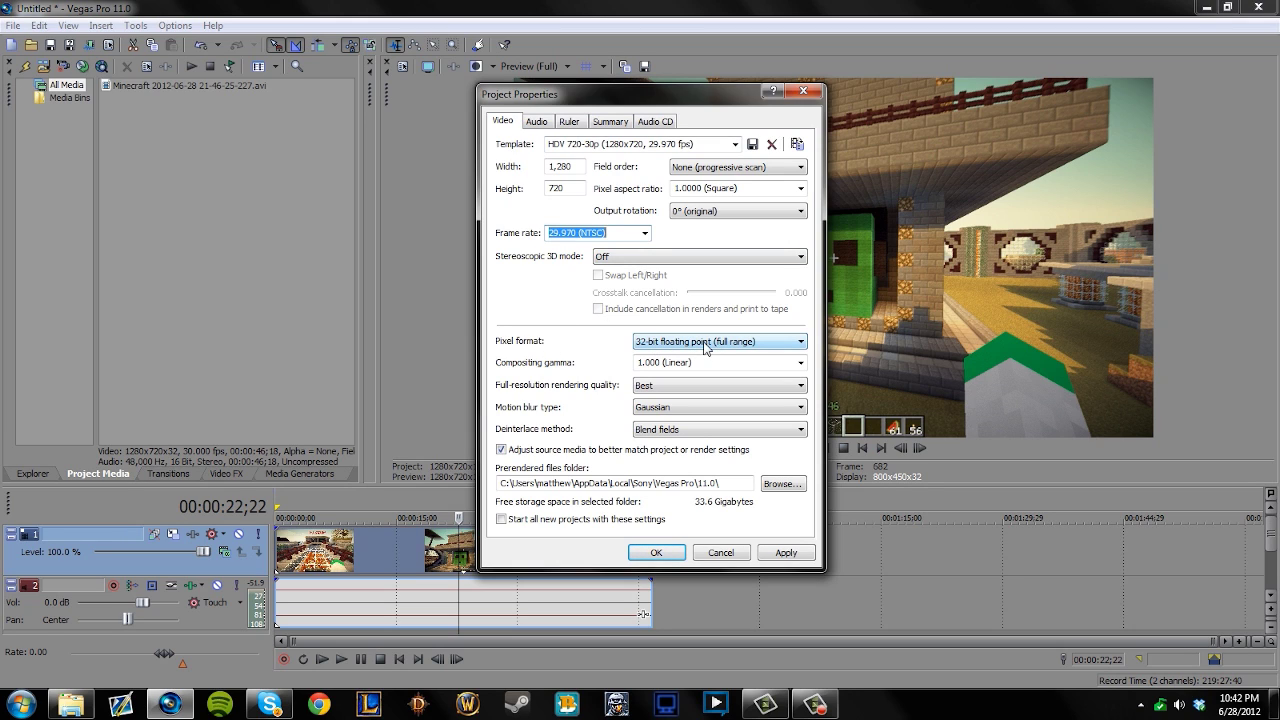
left_click(748, 343)
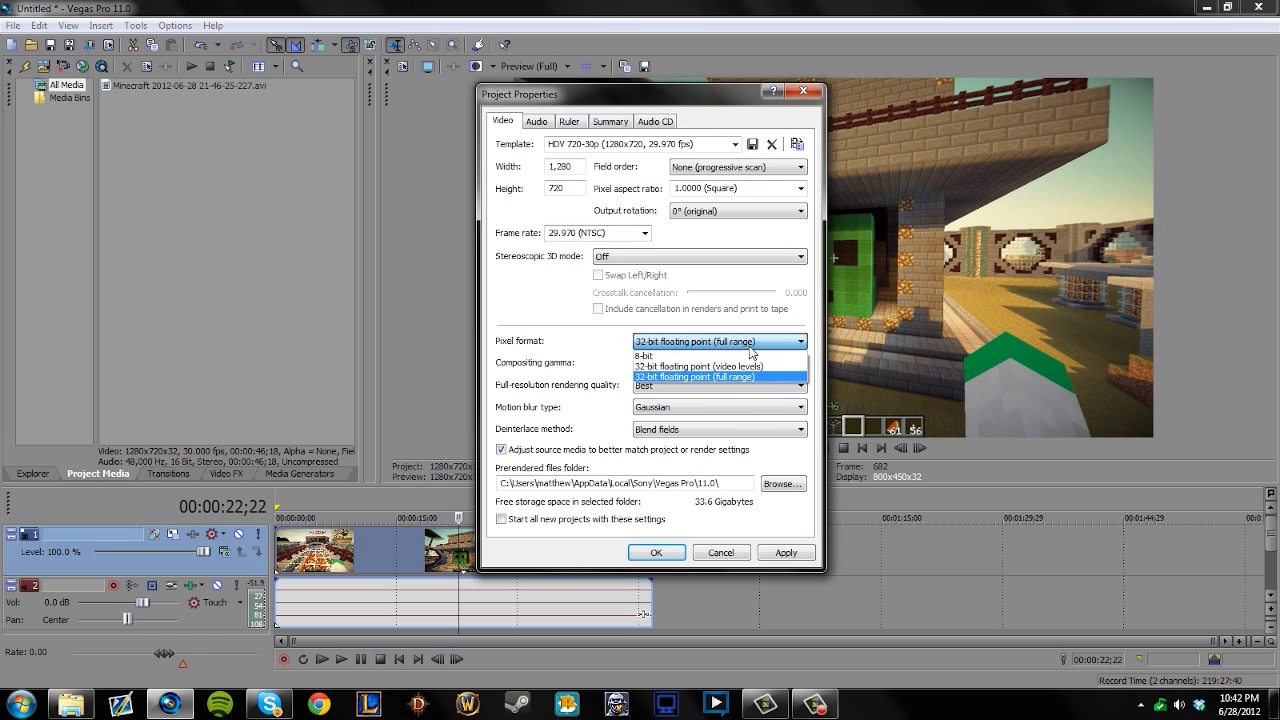
left_click(648, 355)
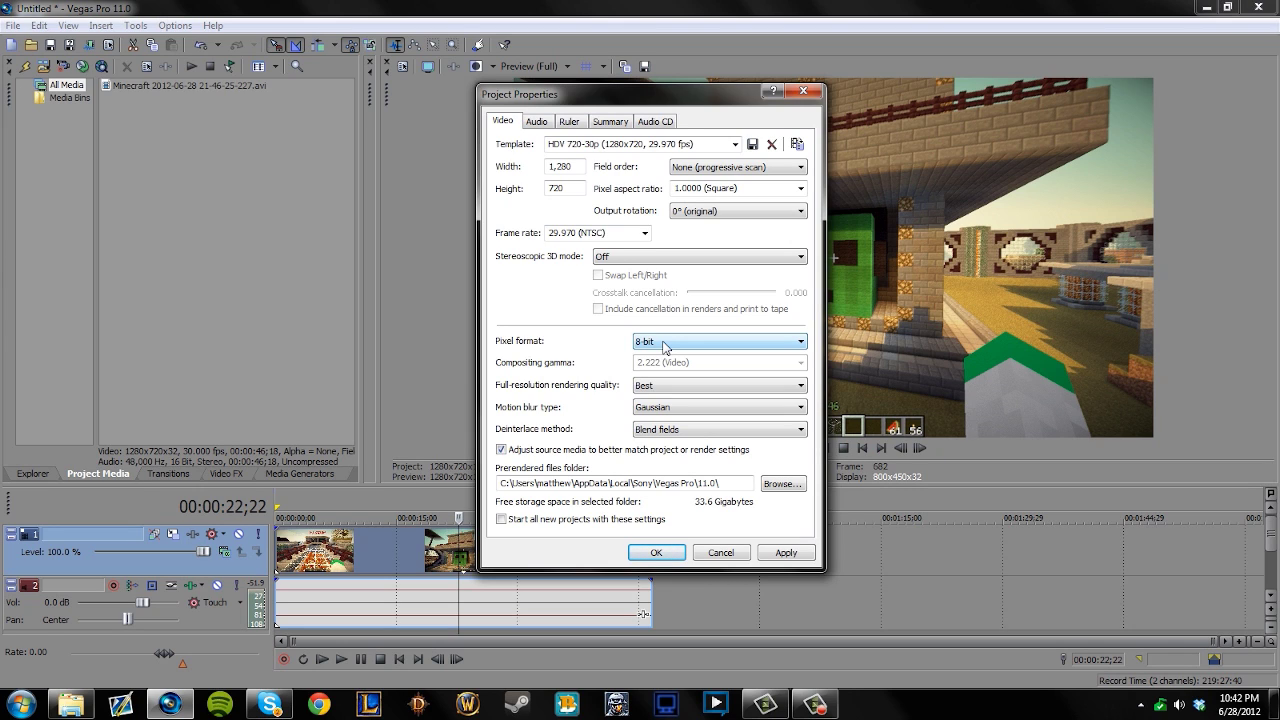
left_click(665, 345)
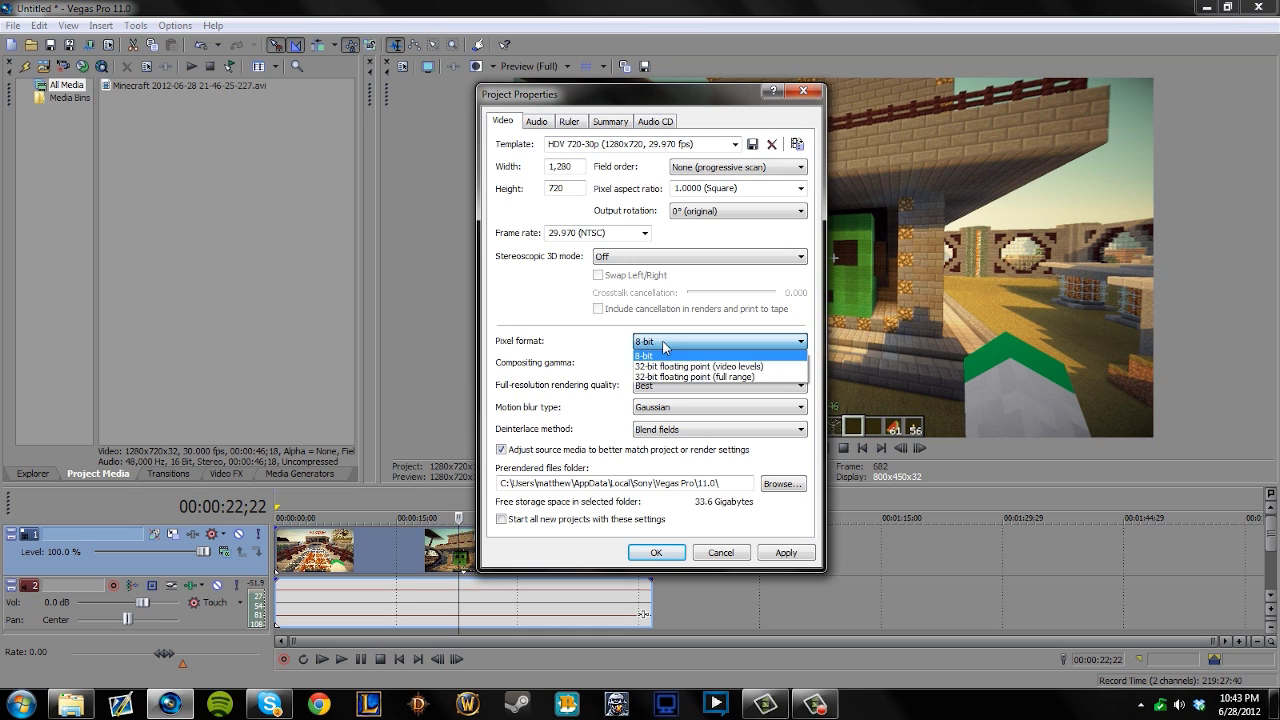
left_click(690, 369)
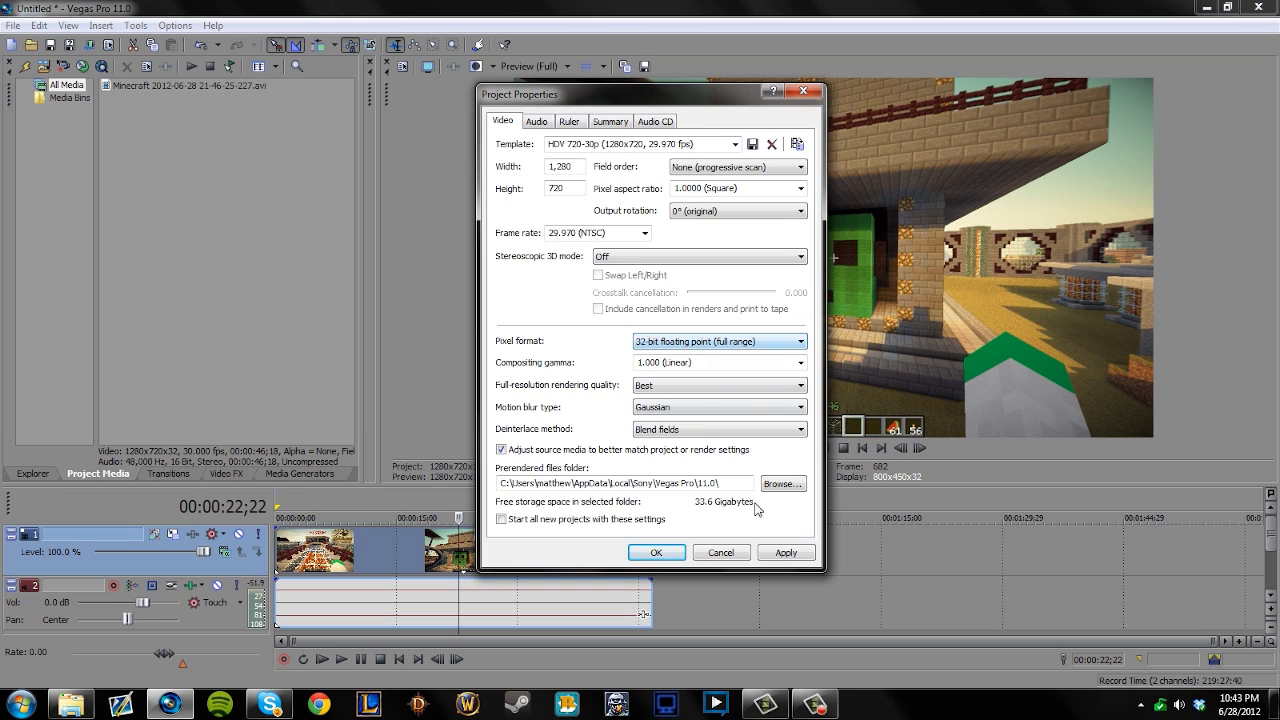
left_click(784, 552)
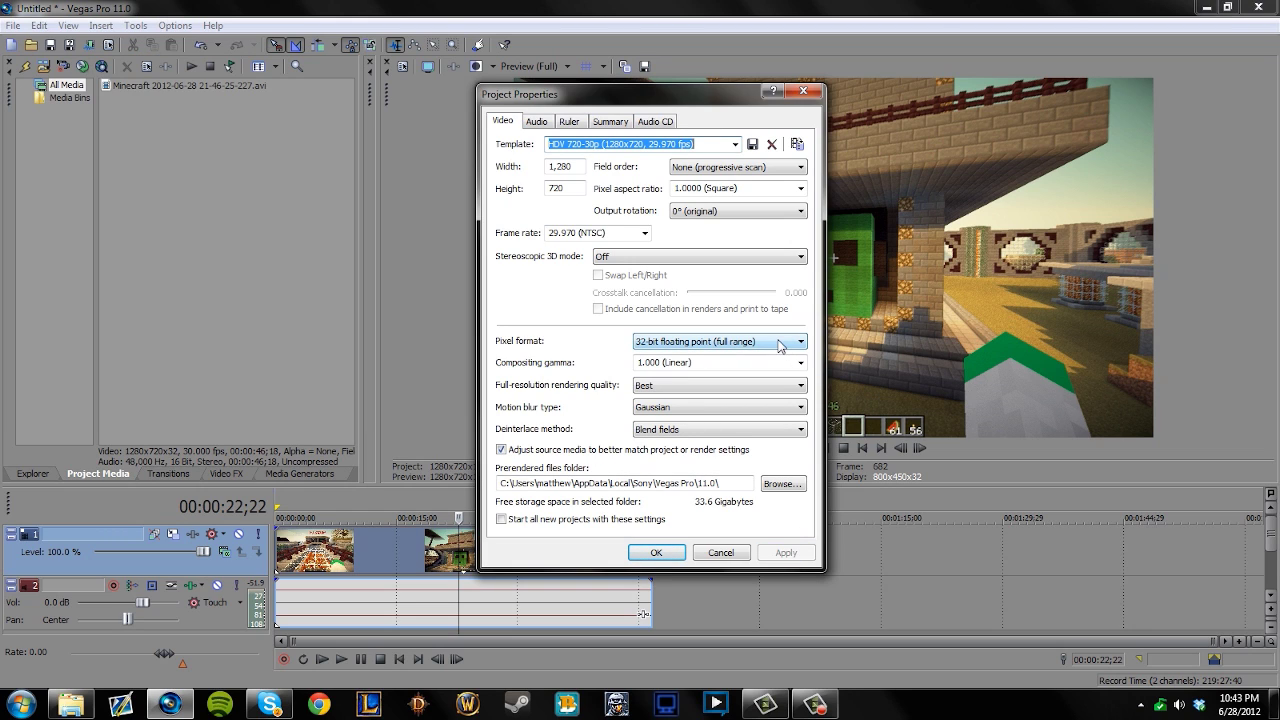
Apply 8-bit pixel format as a test, then revert to and apply 32-bit floating point (full range).
left_click_drag(681, 97, 611, 95)
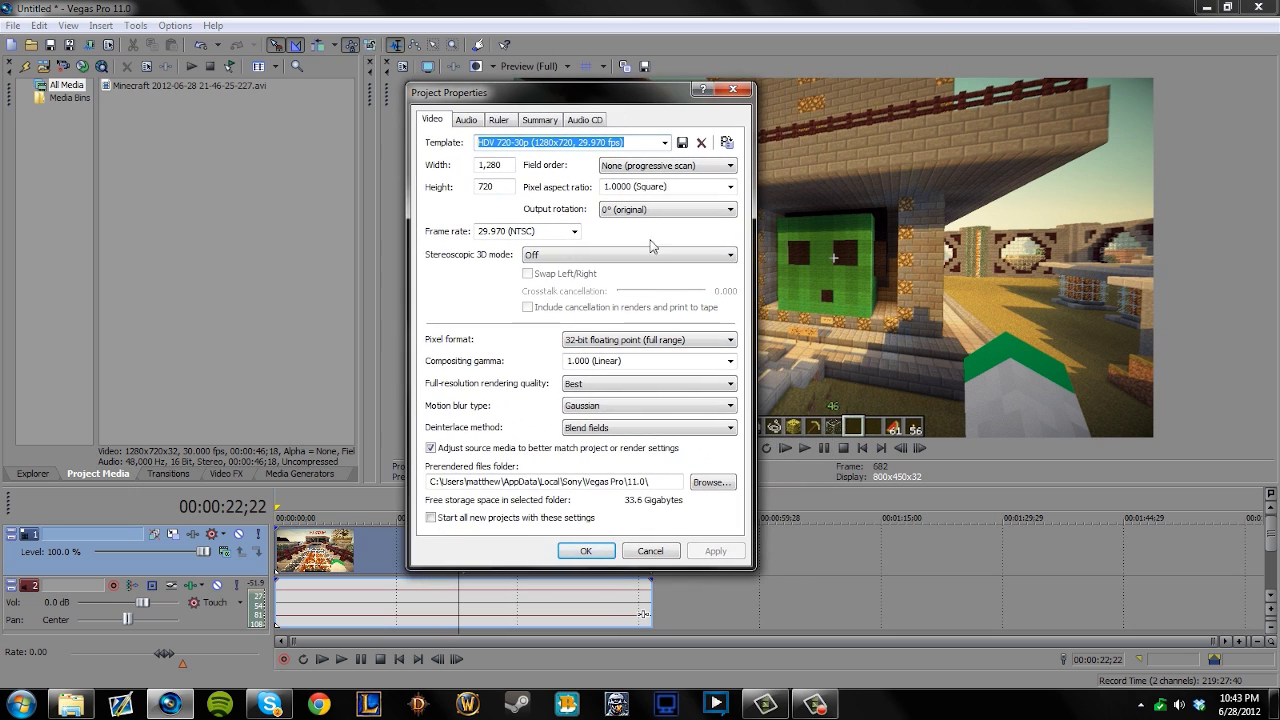
left_click(681, 342)
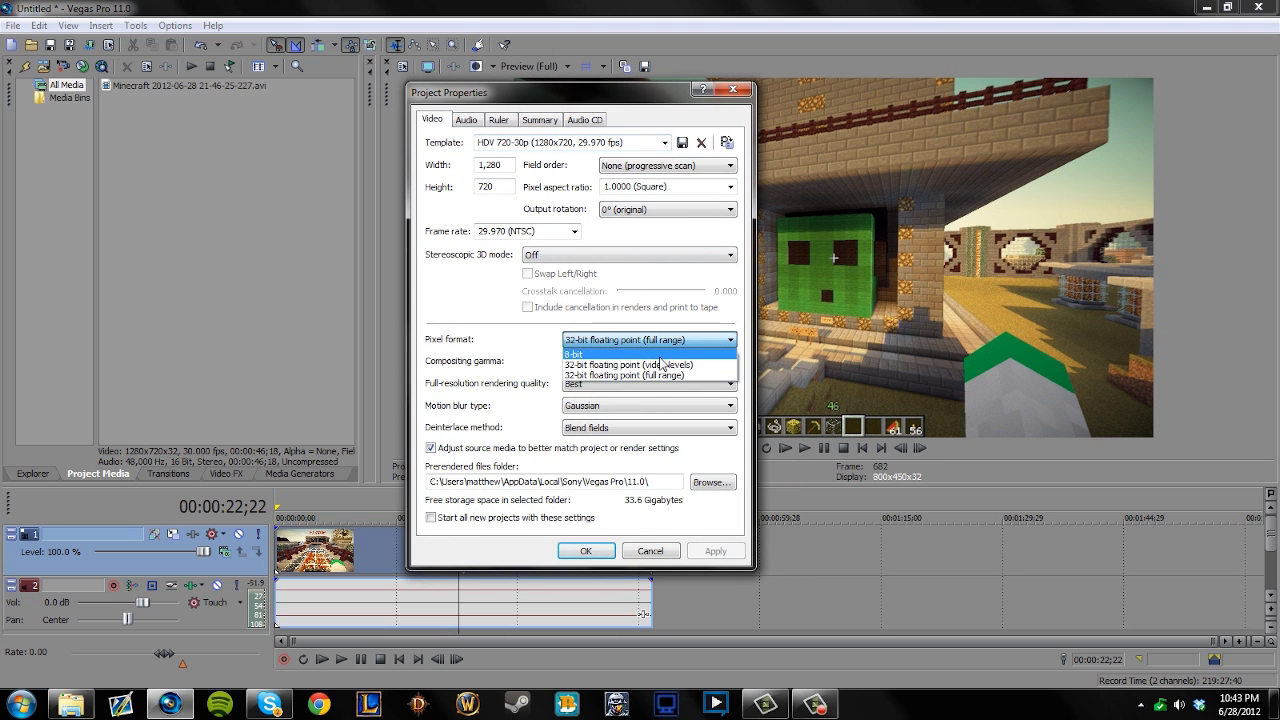
left_click(660, 354)
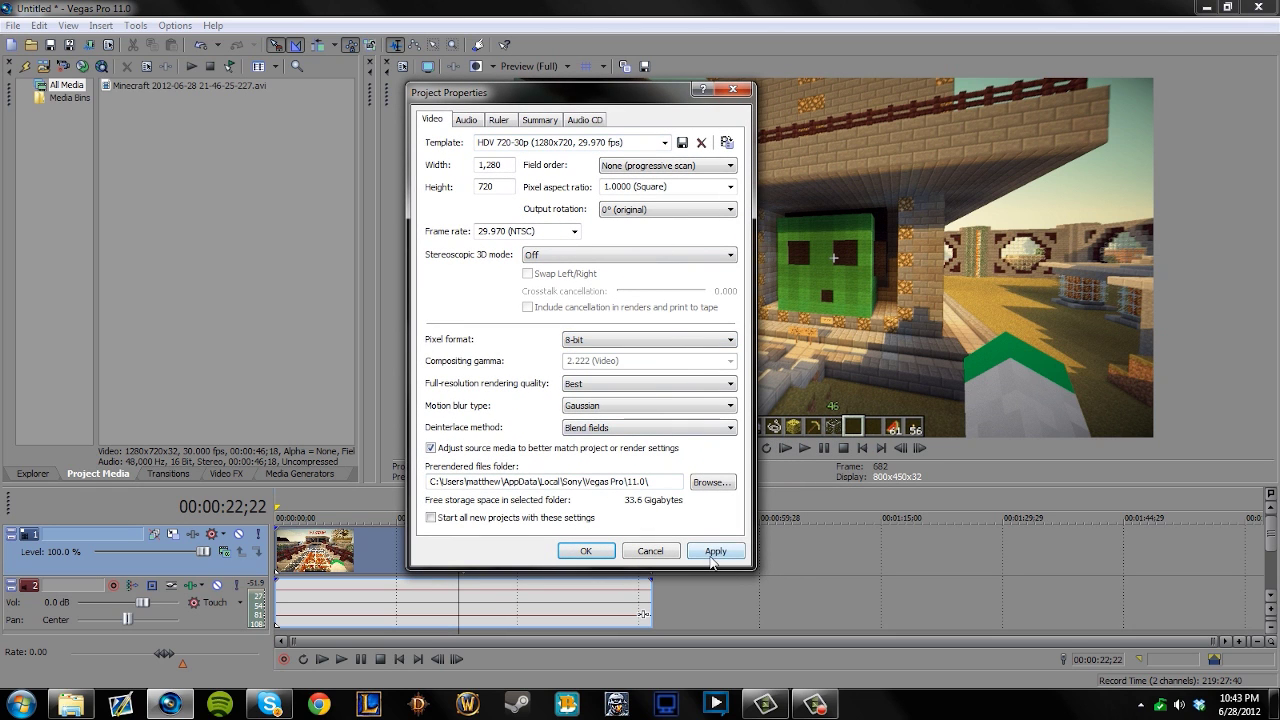
left_click(711, 556)
left_click(668, 341)
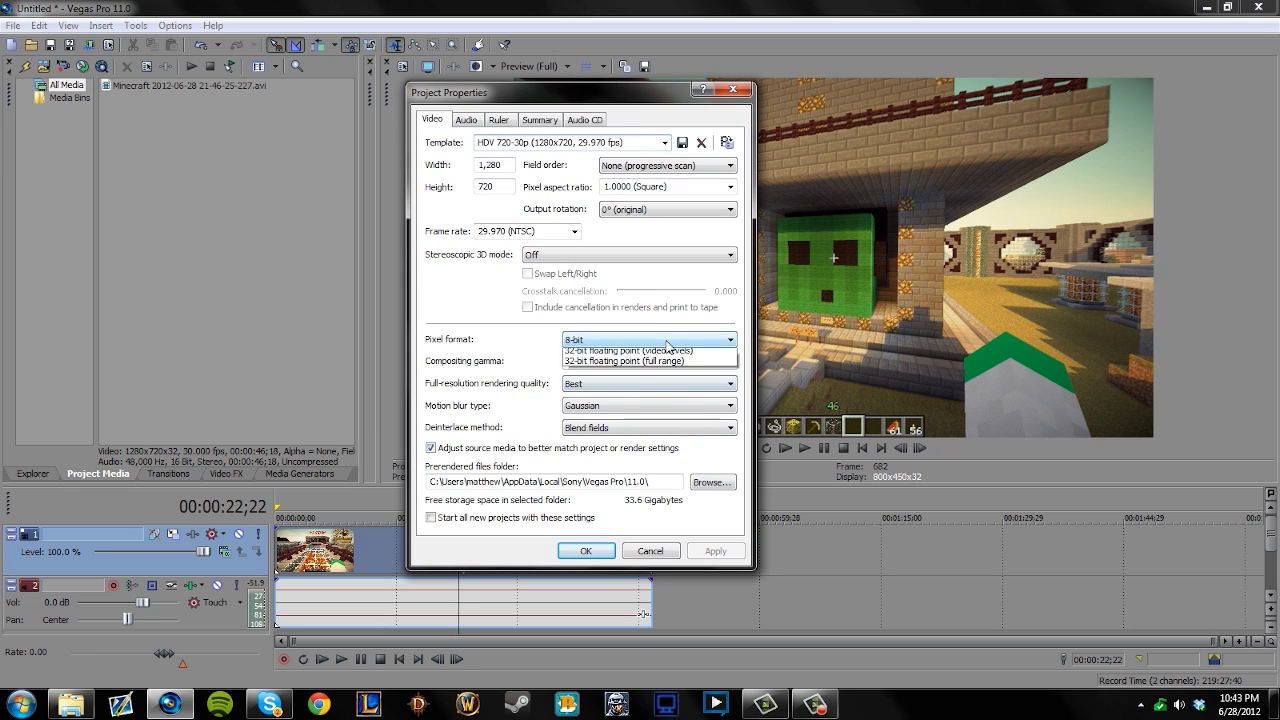
left_click(660, 375)
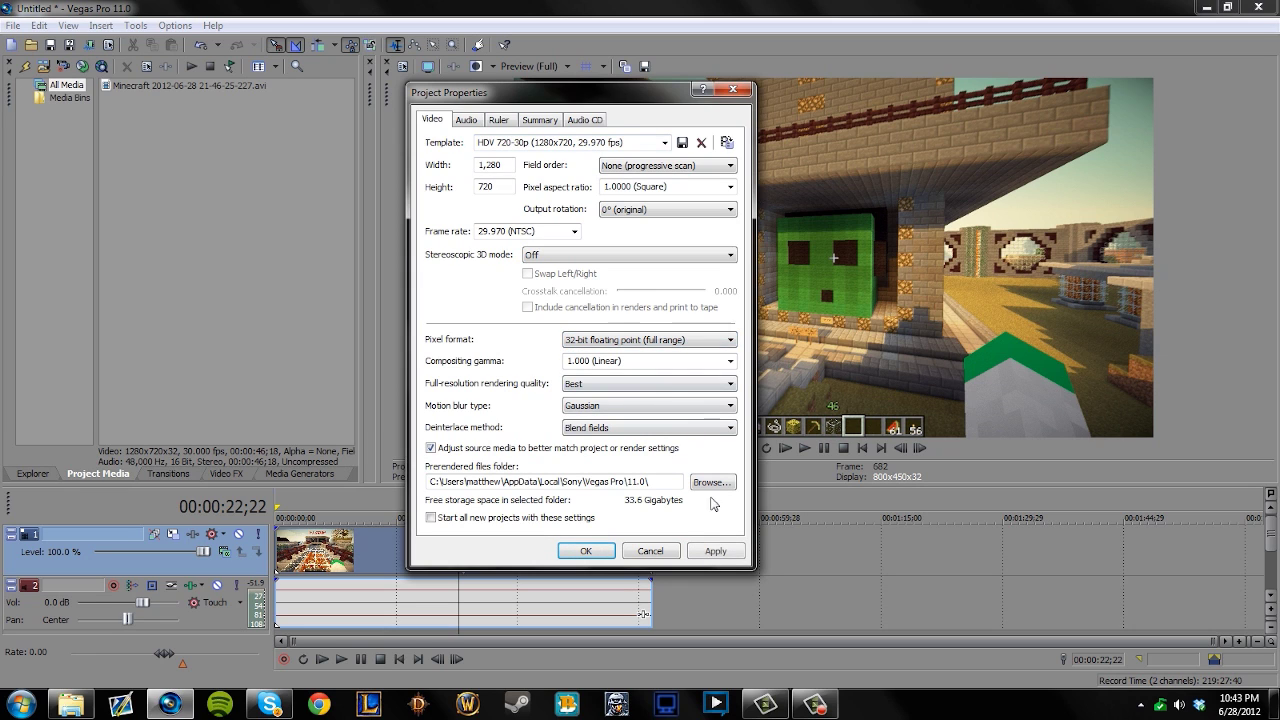
left_click(715, 551)
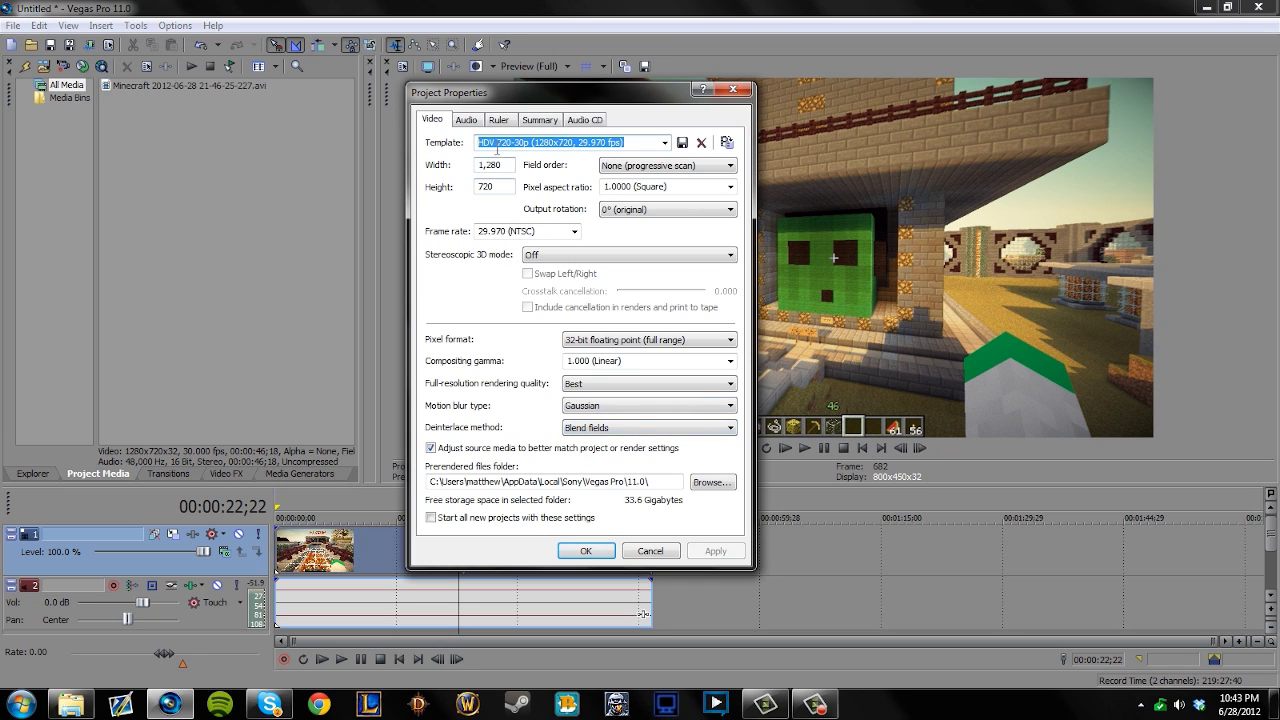
left_click(468, 120)
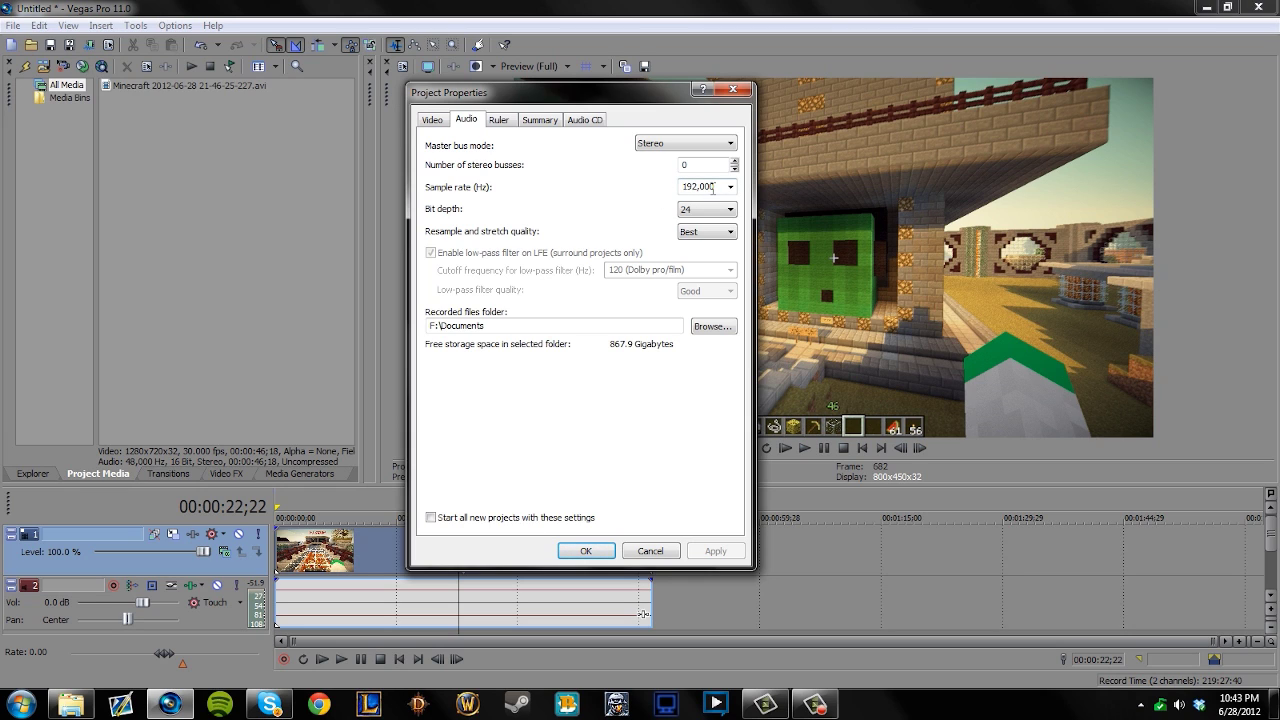
Keep audio at 192,000 Hz, 24-bit depth and Best resample quality, then confirm with OK.
left_click(691, 215)
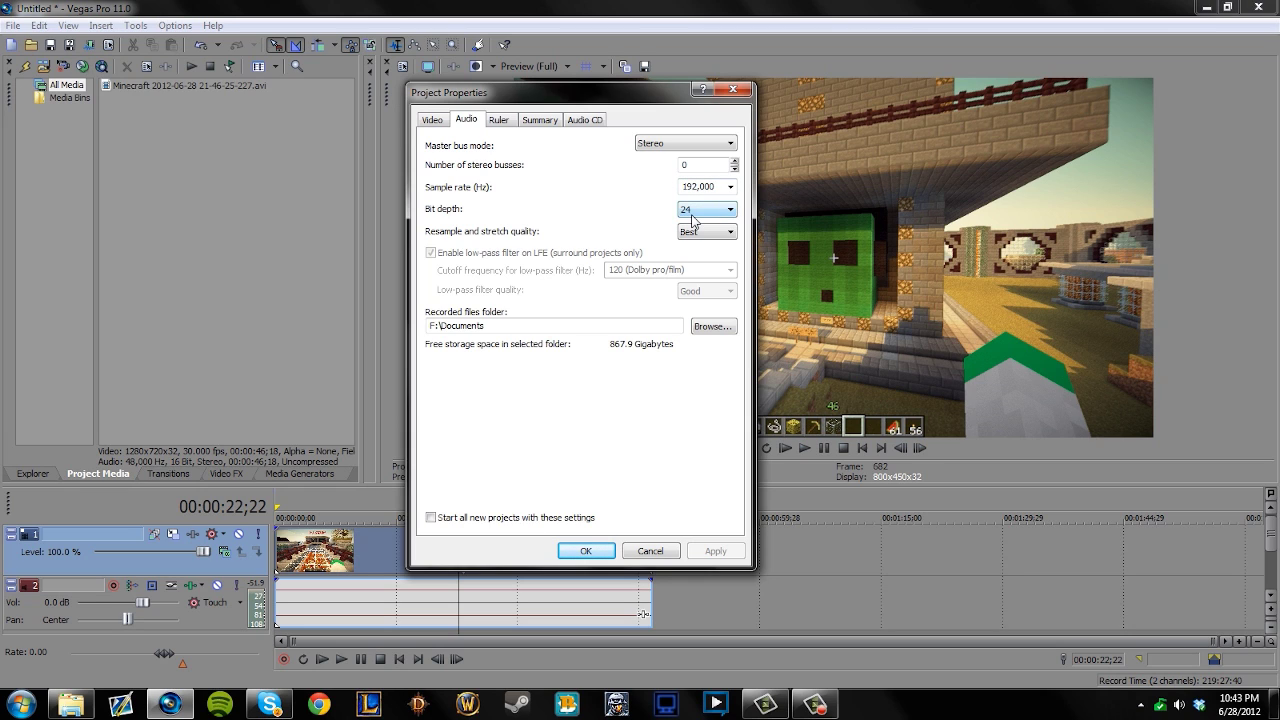
left_click(688, 236)
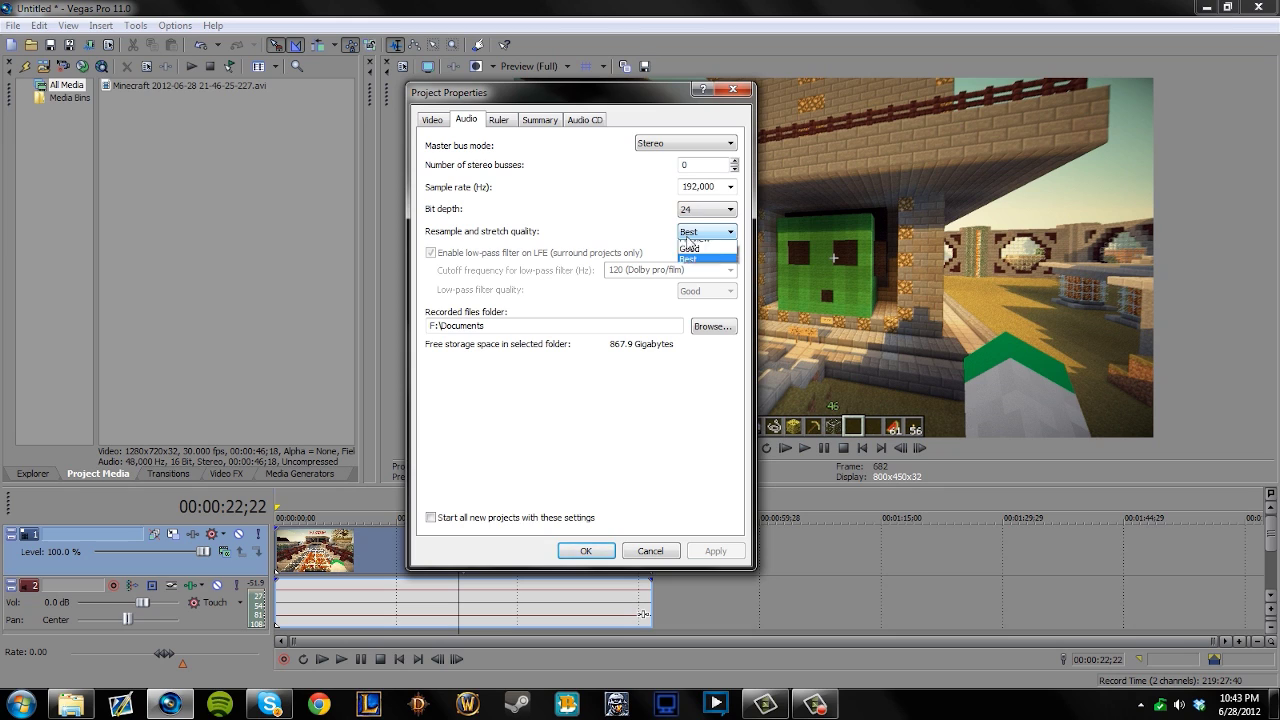
left_click(700, 272)
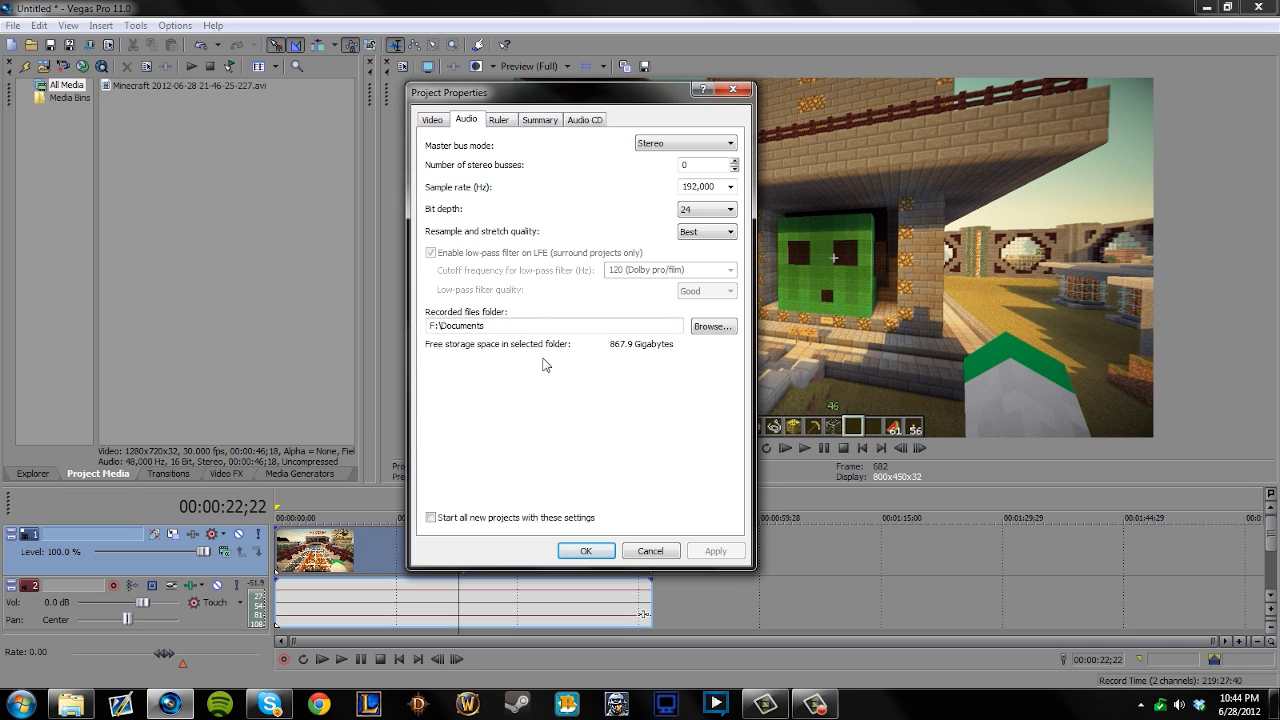
left_click(588, 550)
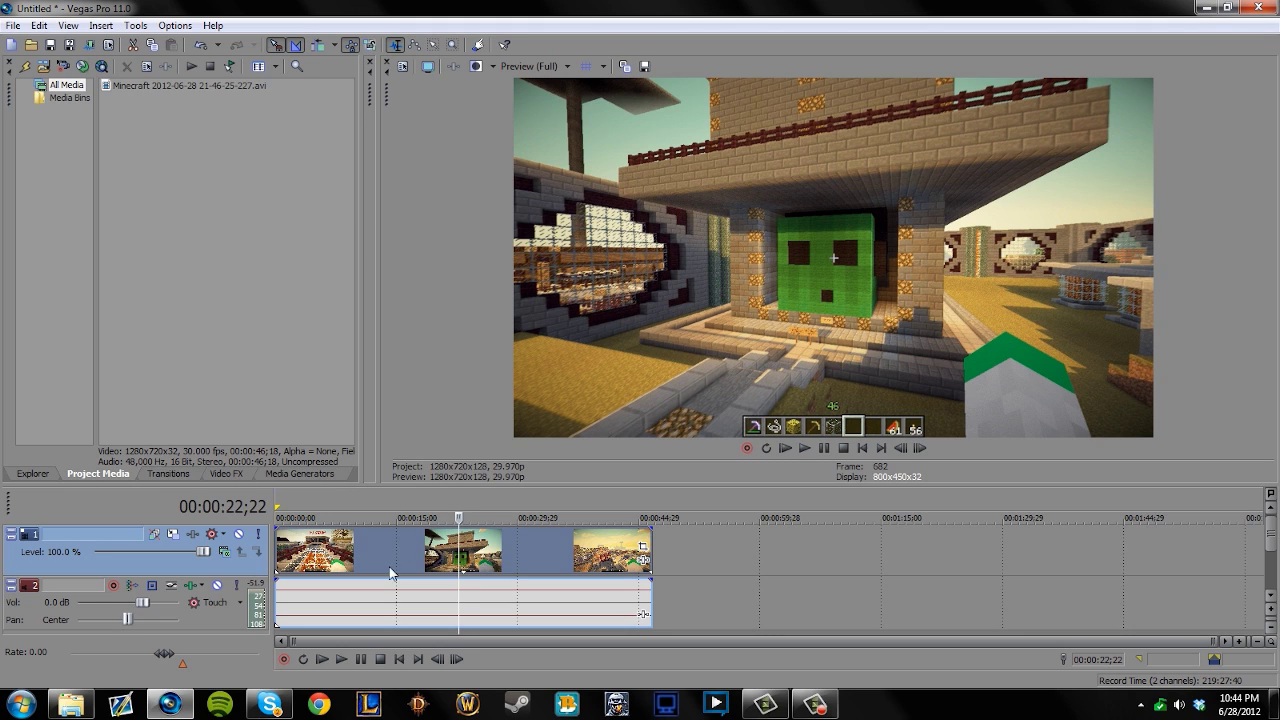
Choose File > Render As... to start exporting the project.
left_click(13, 26)
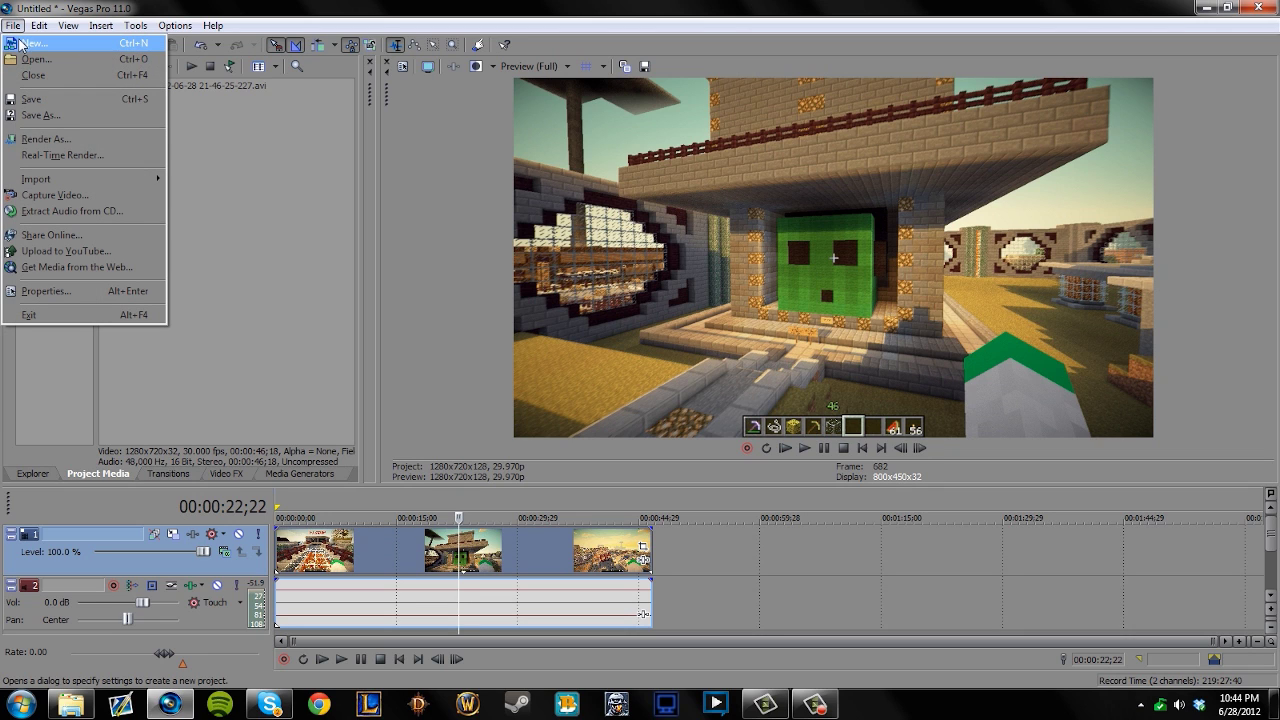
left_click(45, 139)
Under Windows Media Video V11, star the YouTube HD 720p WMV template as a favorite.
left_click_drag(501, 157, 427, 121)
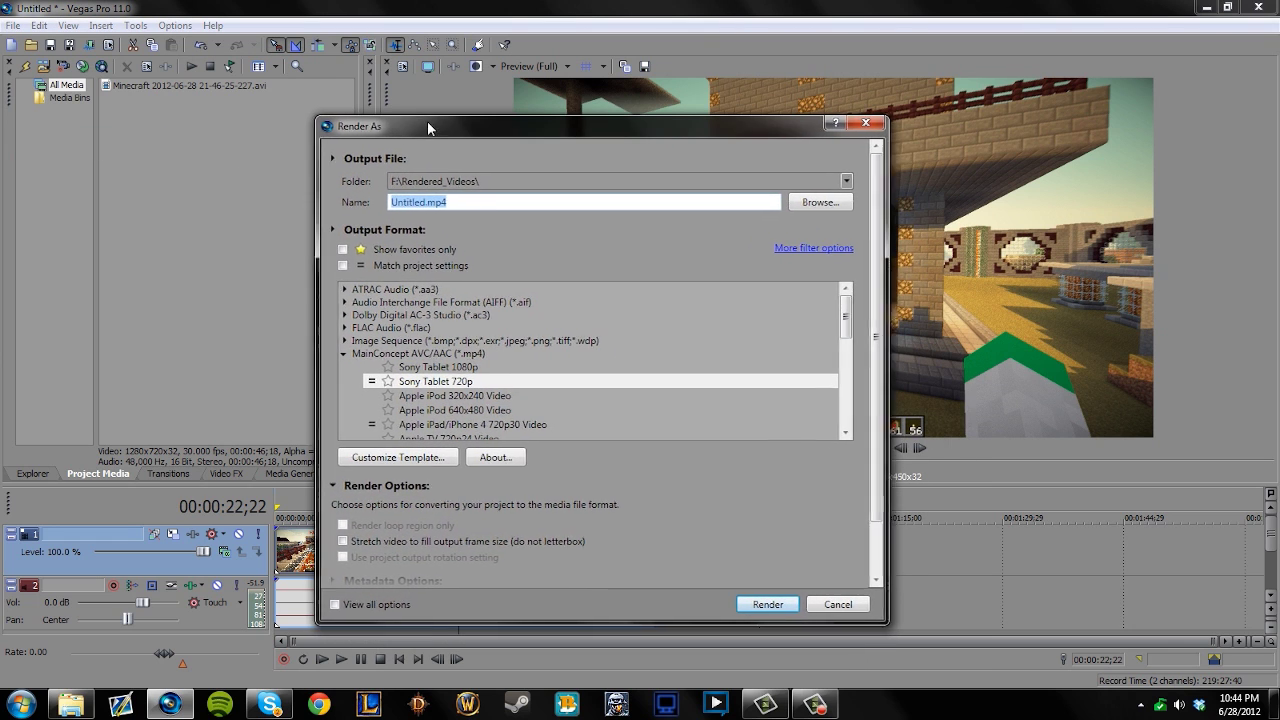
left_click(345, 249)
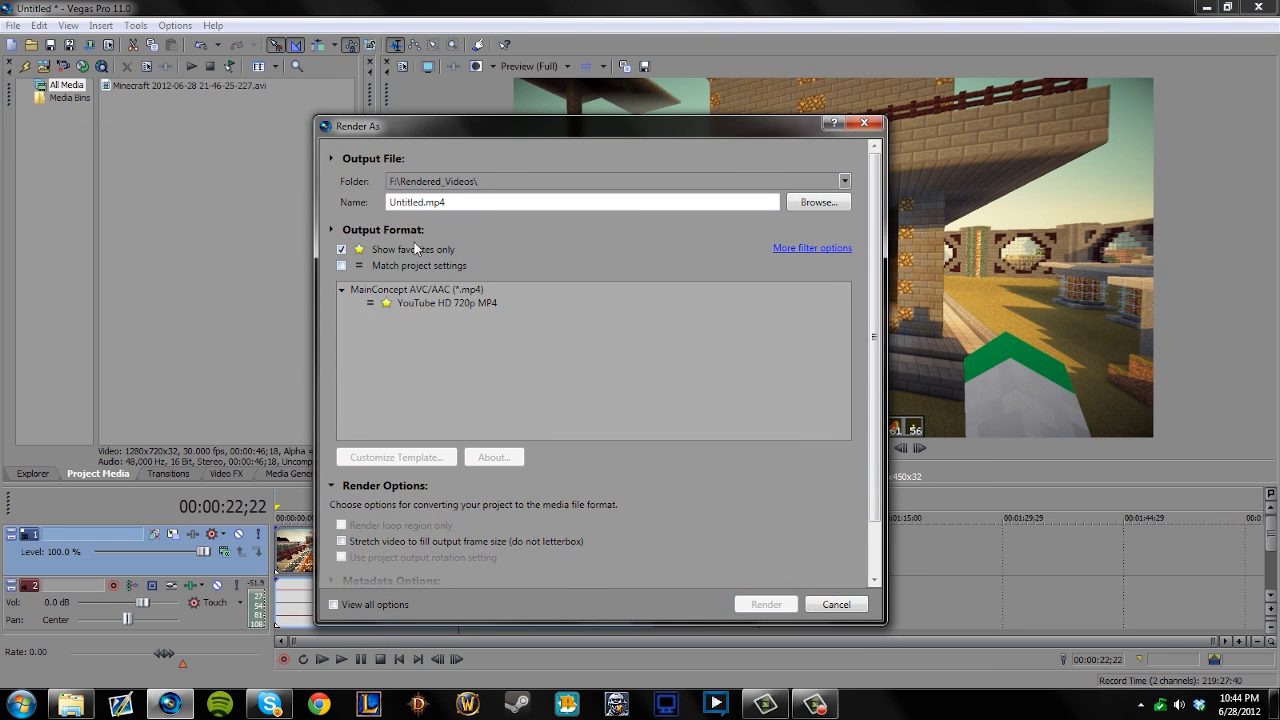
left_click(441, 303)
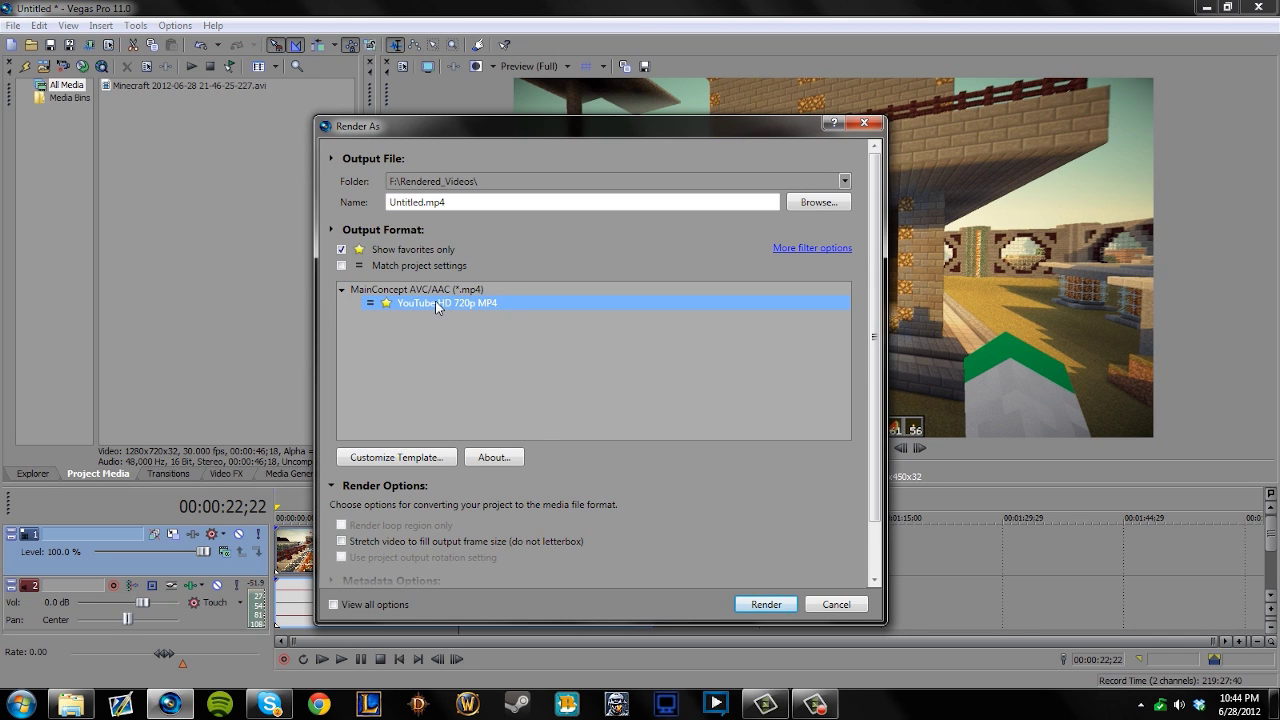
left_click(341, 249)
scroll(503, 372, "down", 1)
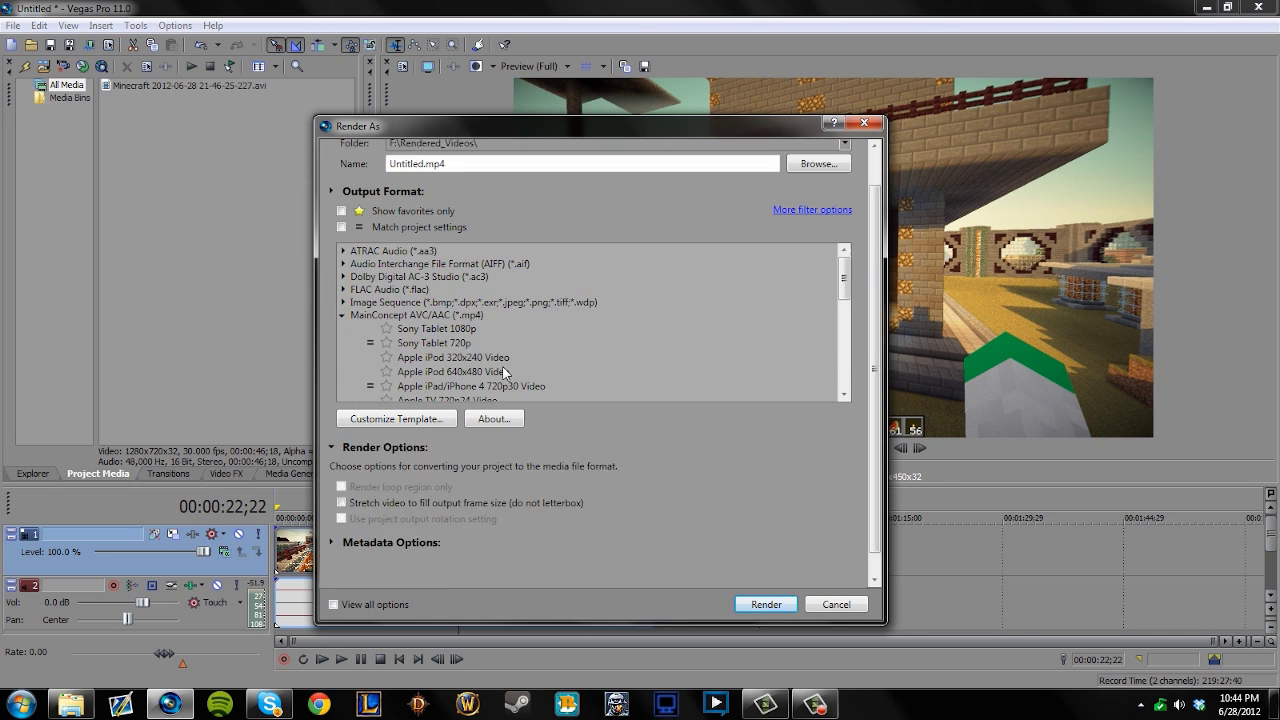
scroll(688, 296, "down", 1)
left_click_drag(843, 258, 843, 342)
double_click(447, 357)
scroll(446, 350, "down", 1)
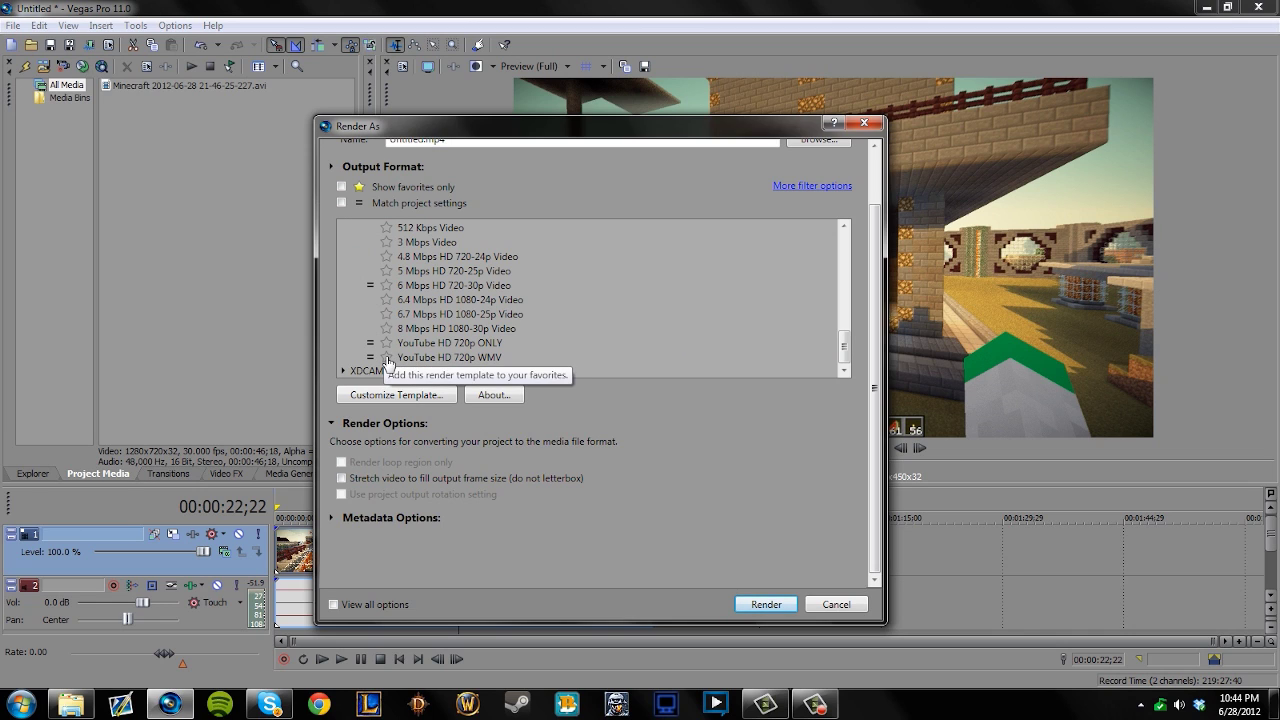
left_click(387, 357)
Show favorites only and compare the YouTube HD 720p MP4 and WMV templates, ending on WMV.
left_click(341, 187)
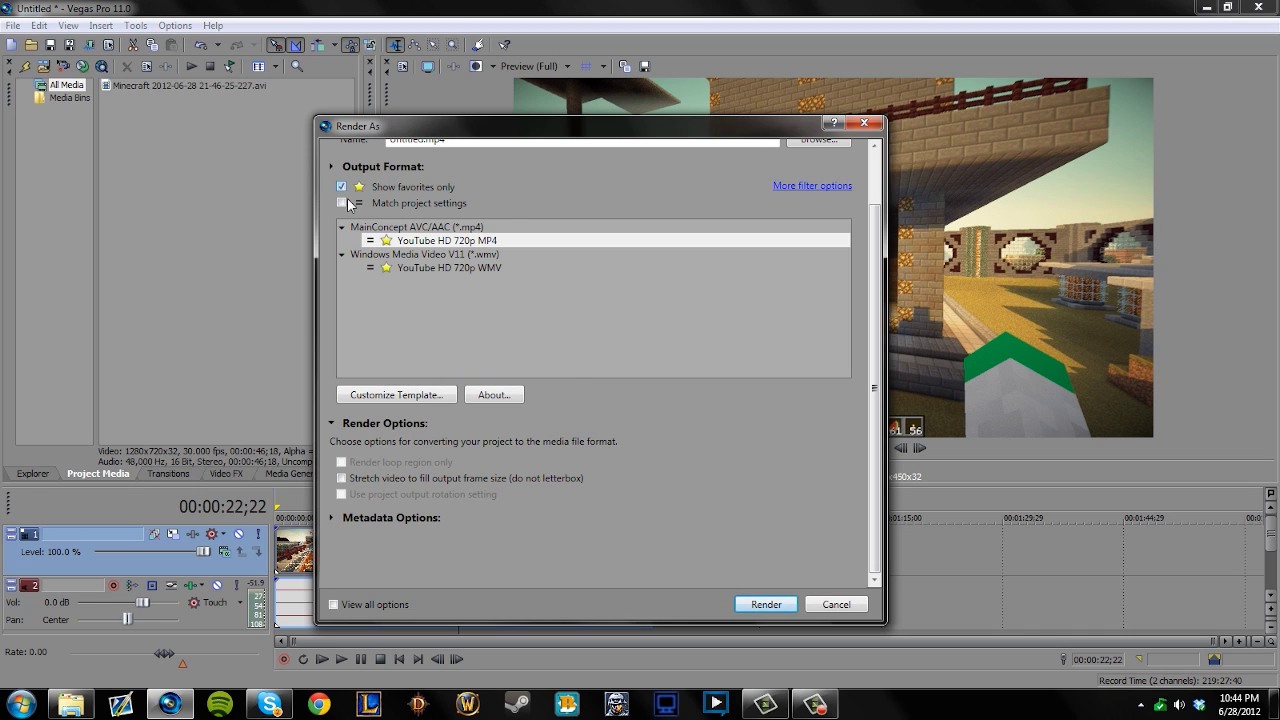
left_click(445, 268)
left_click(452, 242)
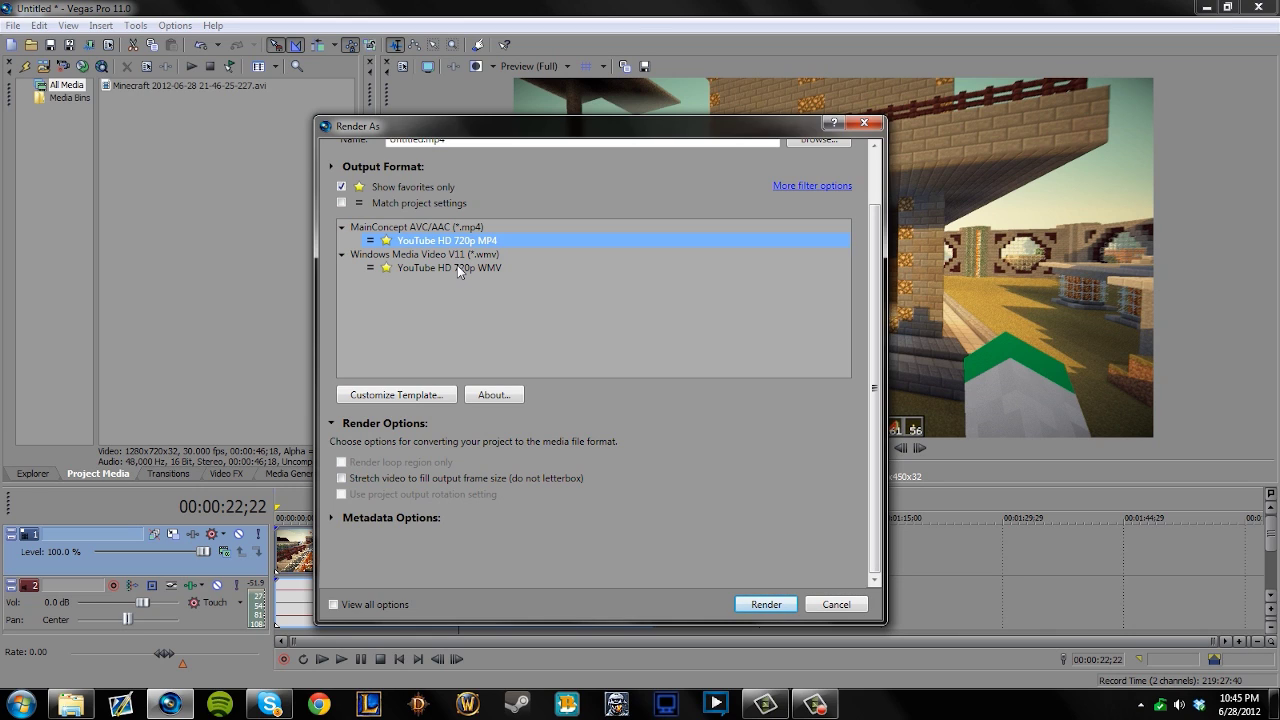
left_click(457, 268)
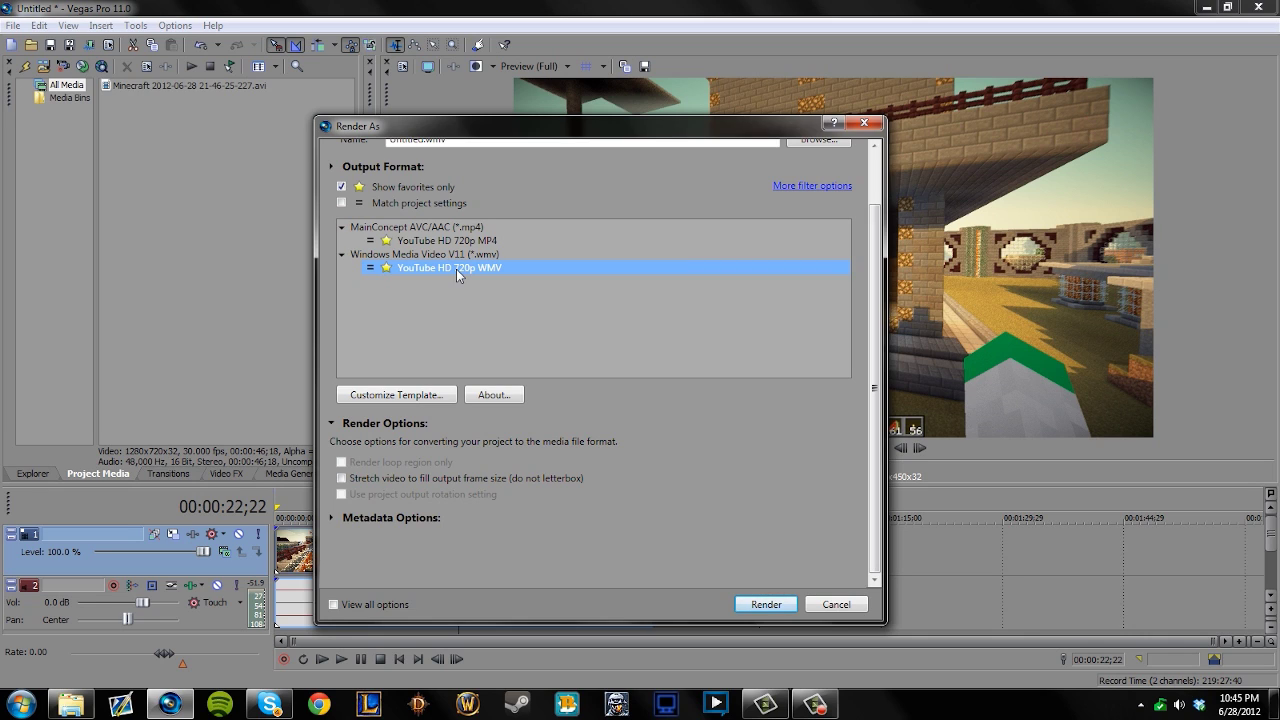
left_click(468, 242)
left_click(454, 266)
Customize the YouTube HD 720p MP4 template and view its audio settings (48,000 Hz, 192,000 bps).
left_click(470, 243)
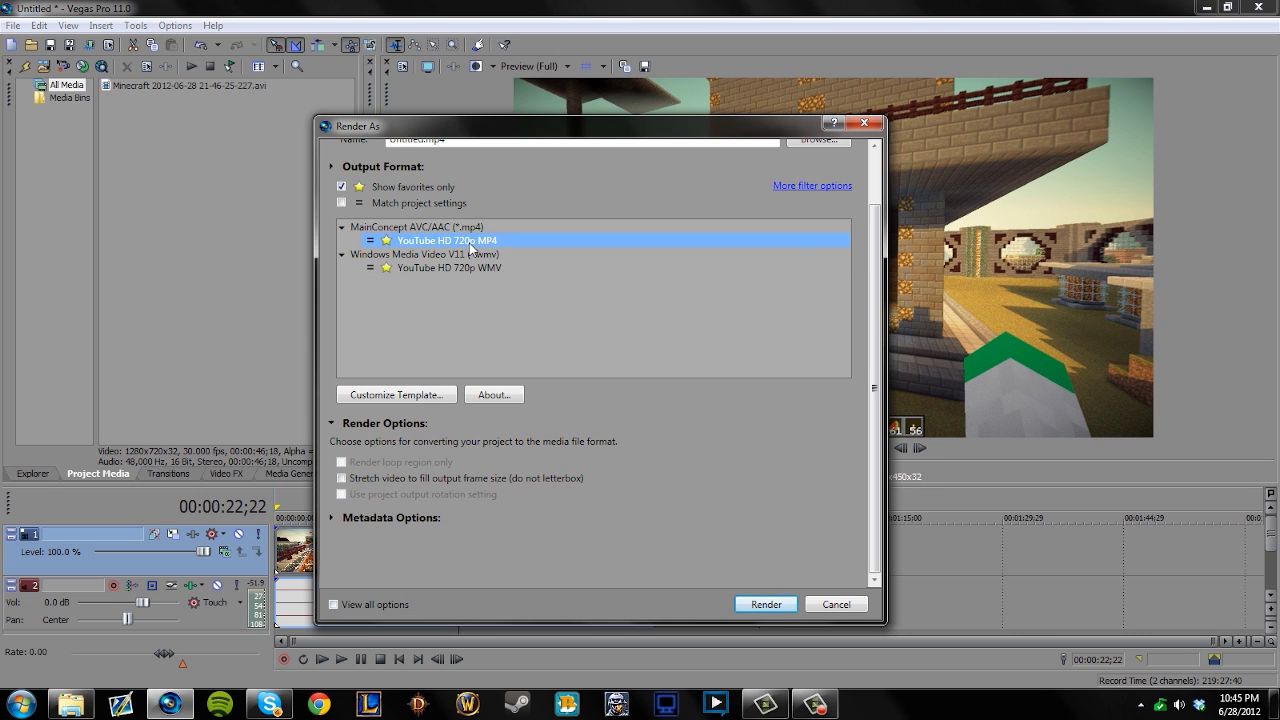
left_click(427, 395)
left_click_drag(543, 125, 493, 122)
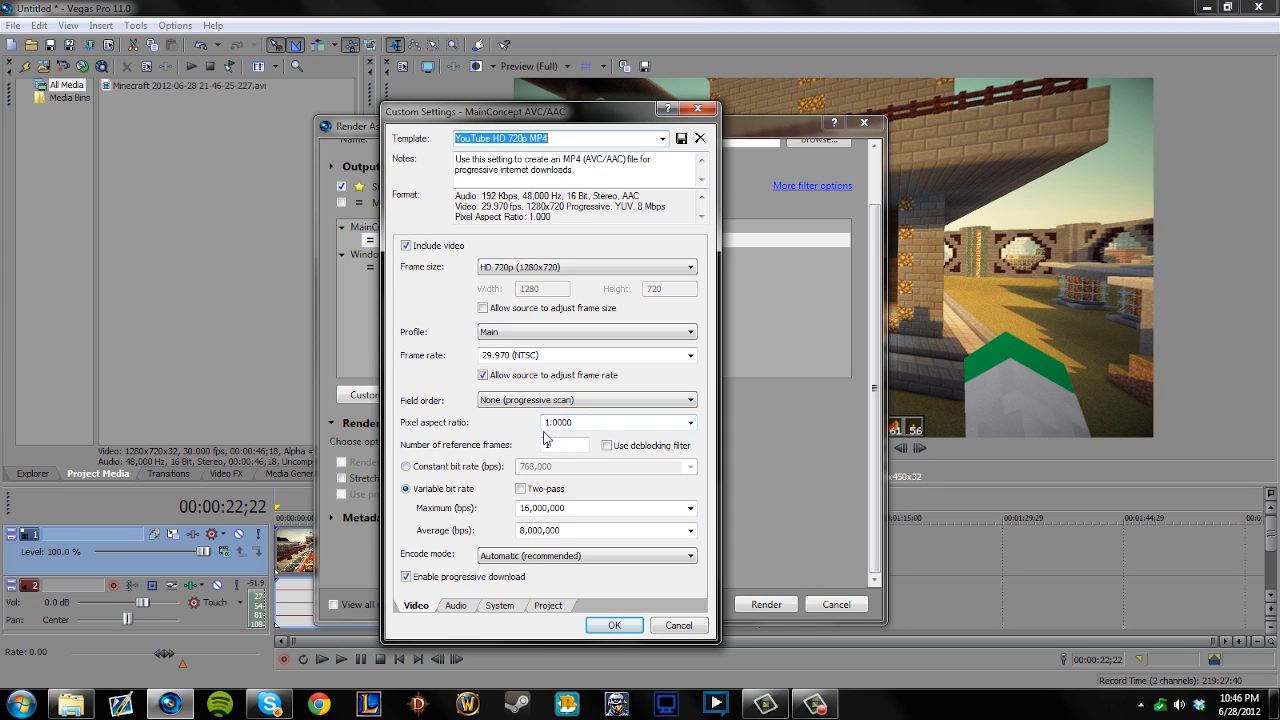
left_click(568, 410)
left_click(457, 605)
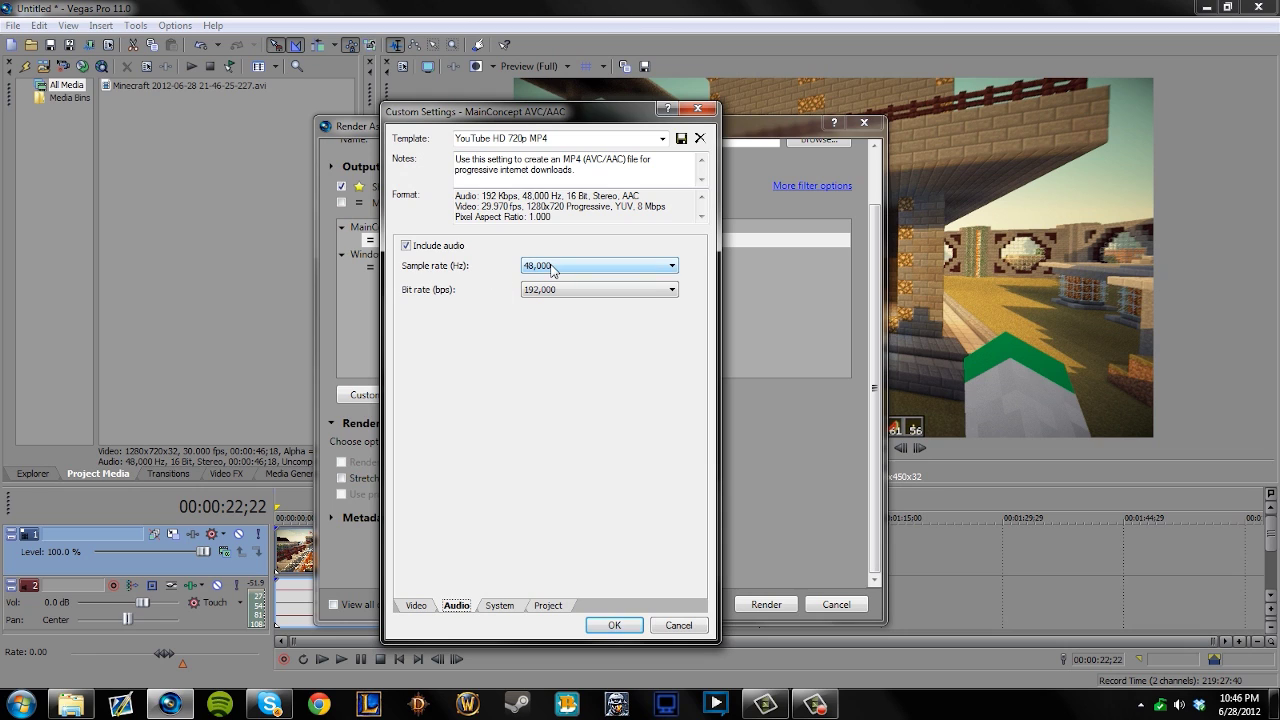
Try a 128,000 audio bit rate, then set it back to 192,000.
left_click(562, 290)
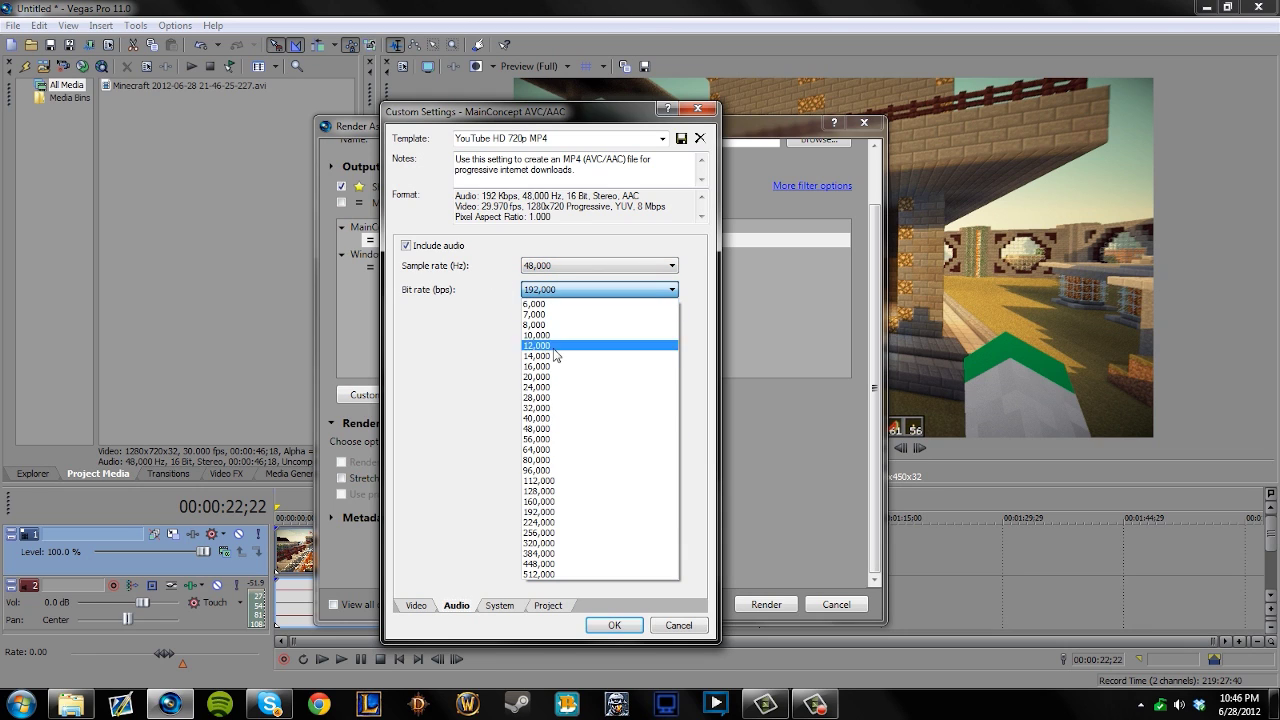
left_click(568, 491)
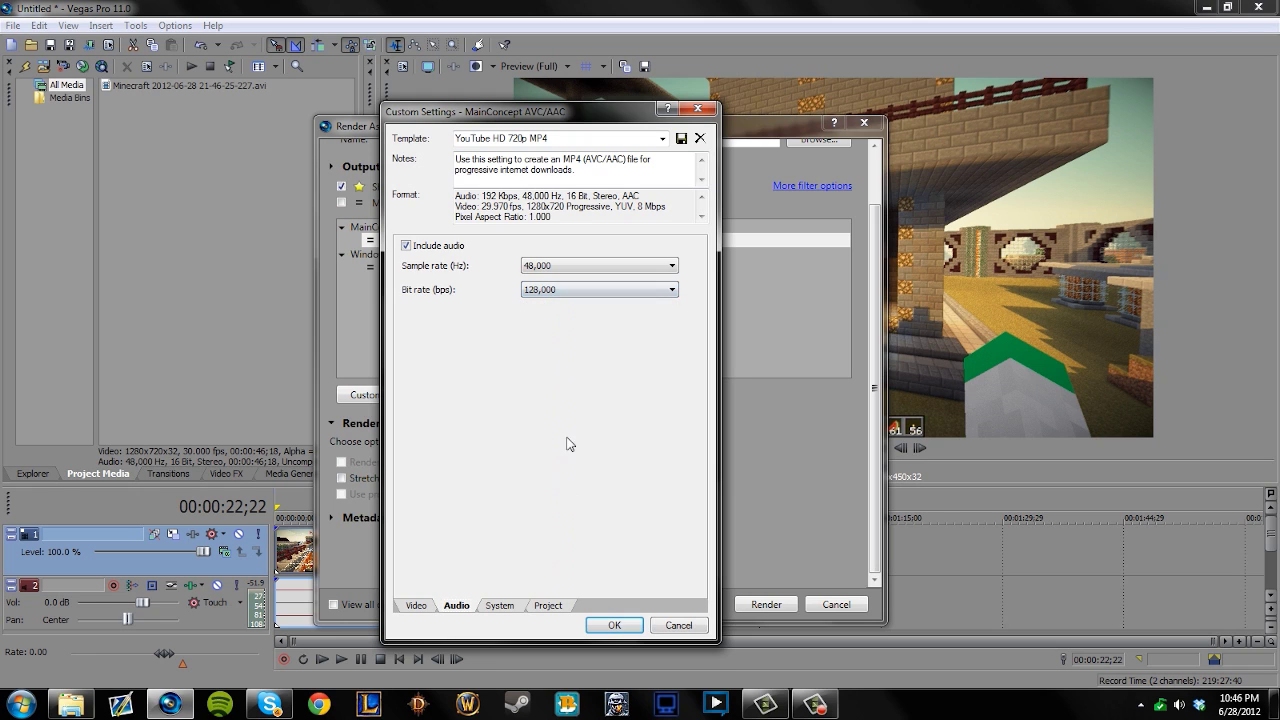
left_click(549, 290)
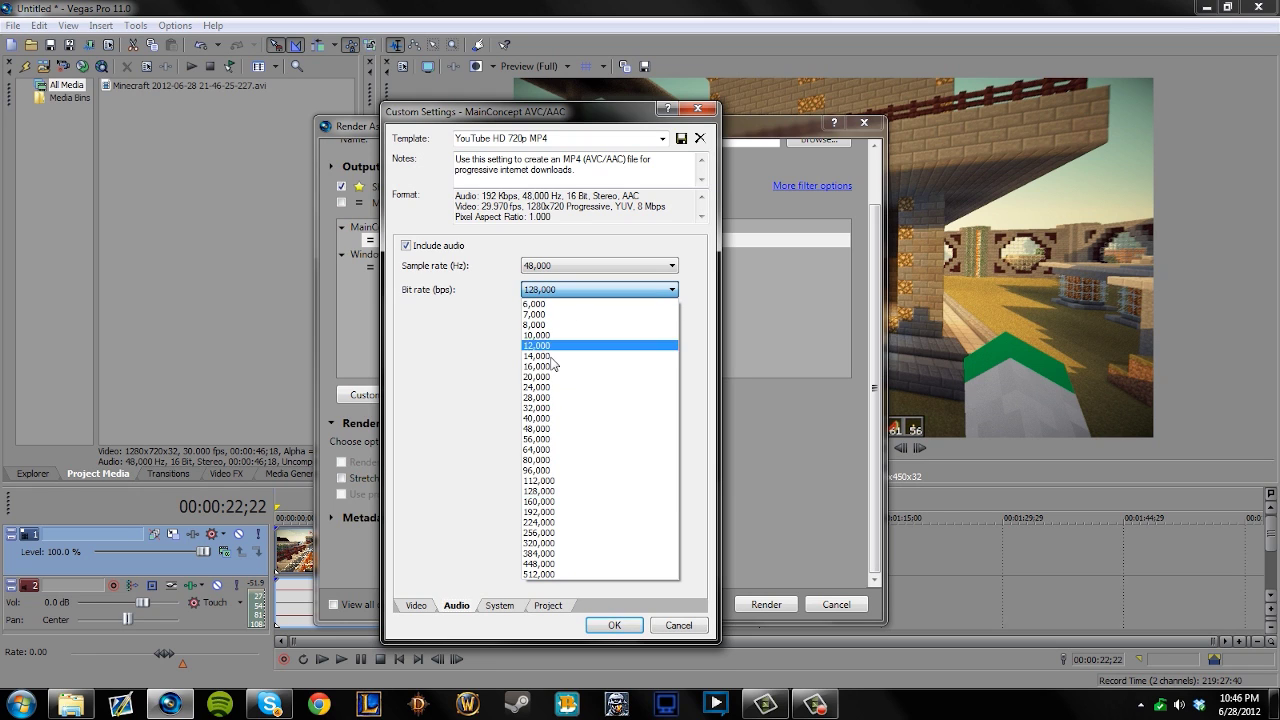
left_click(559, 512)
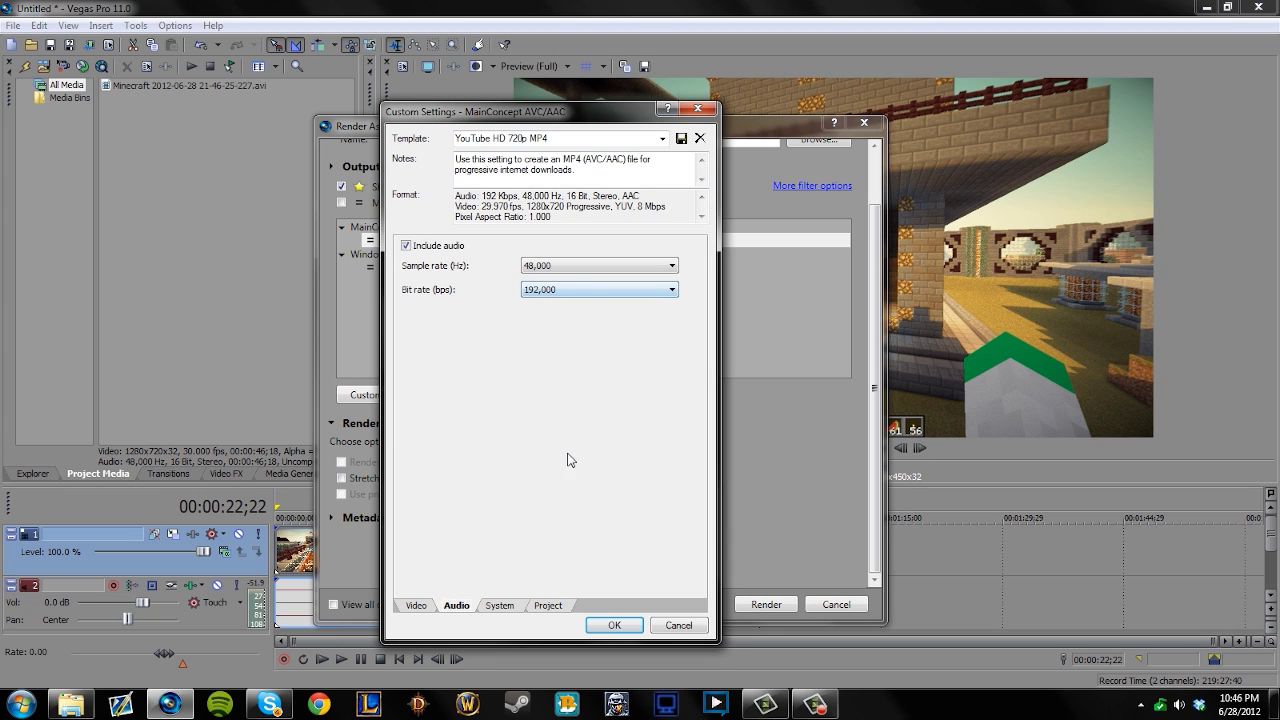
Confirm Best video rendering quality, cancel the MP4 custom settings, and select YouTube HD 720p WMV.
left_click(502, 603)
left_click(547, 605)
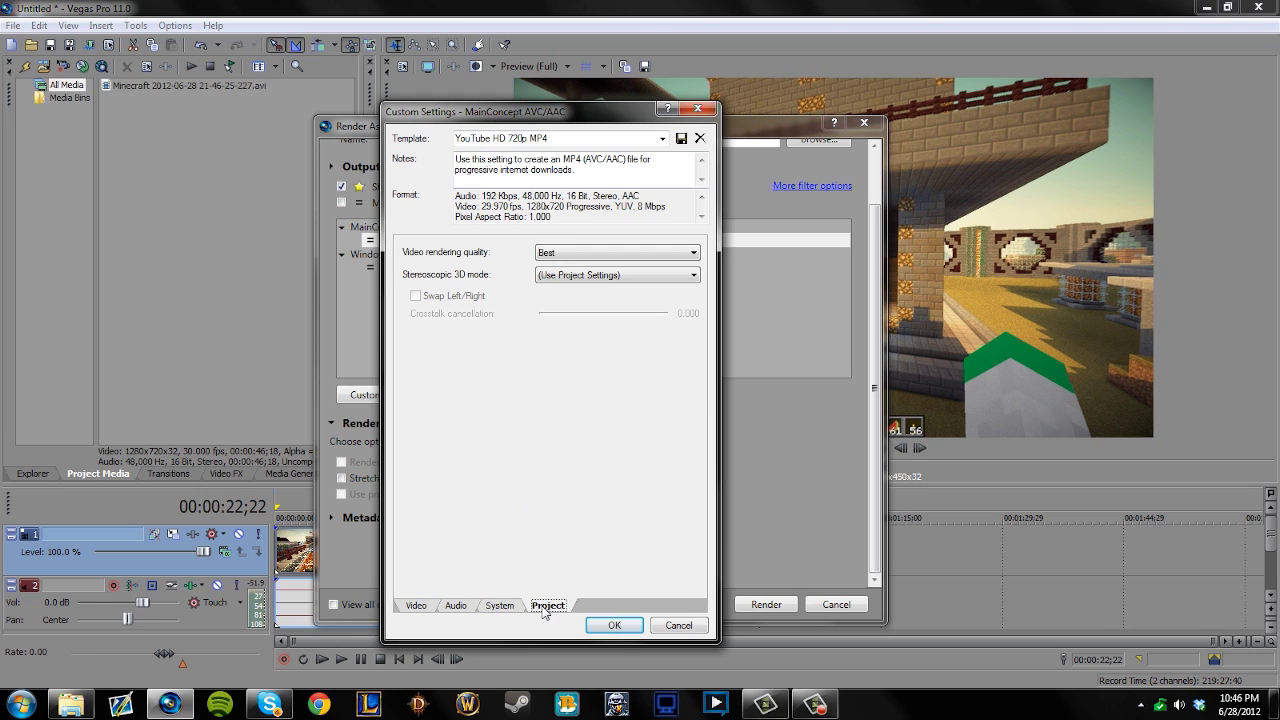
left_click(547, 256)
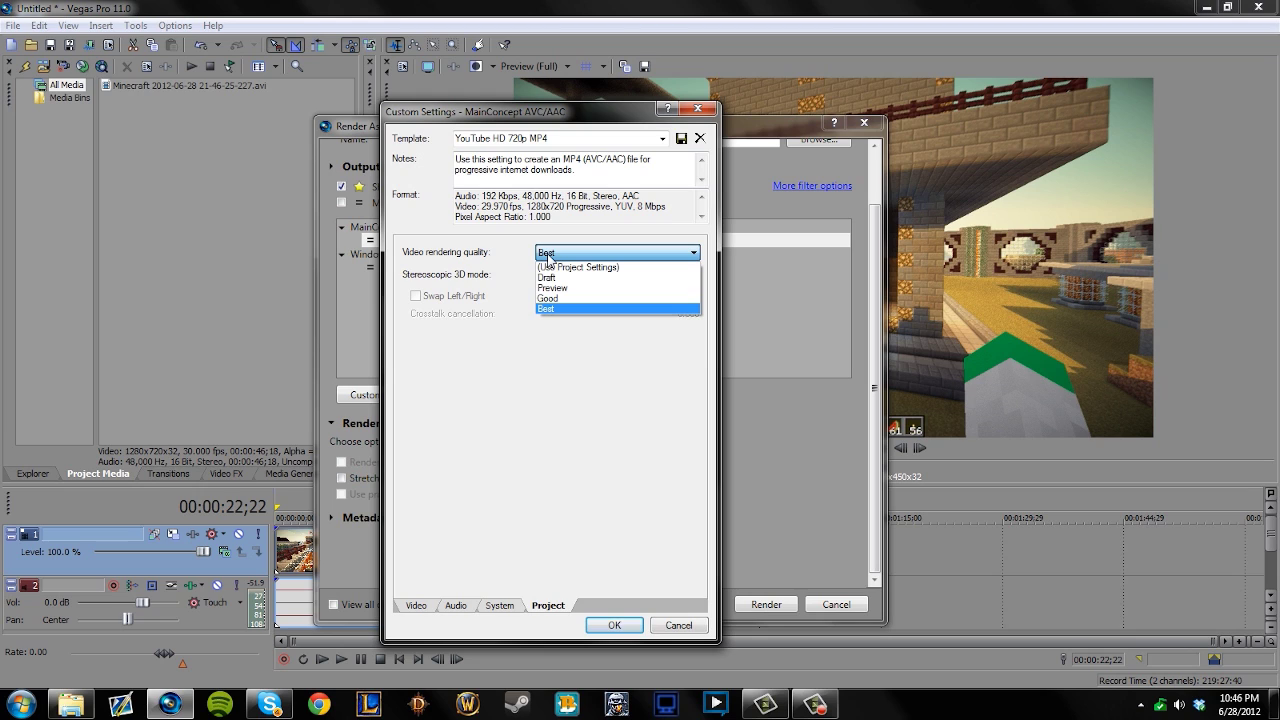
left_click(550, 308)
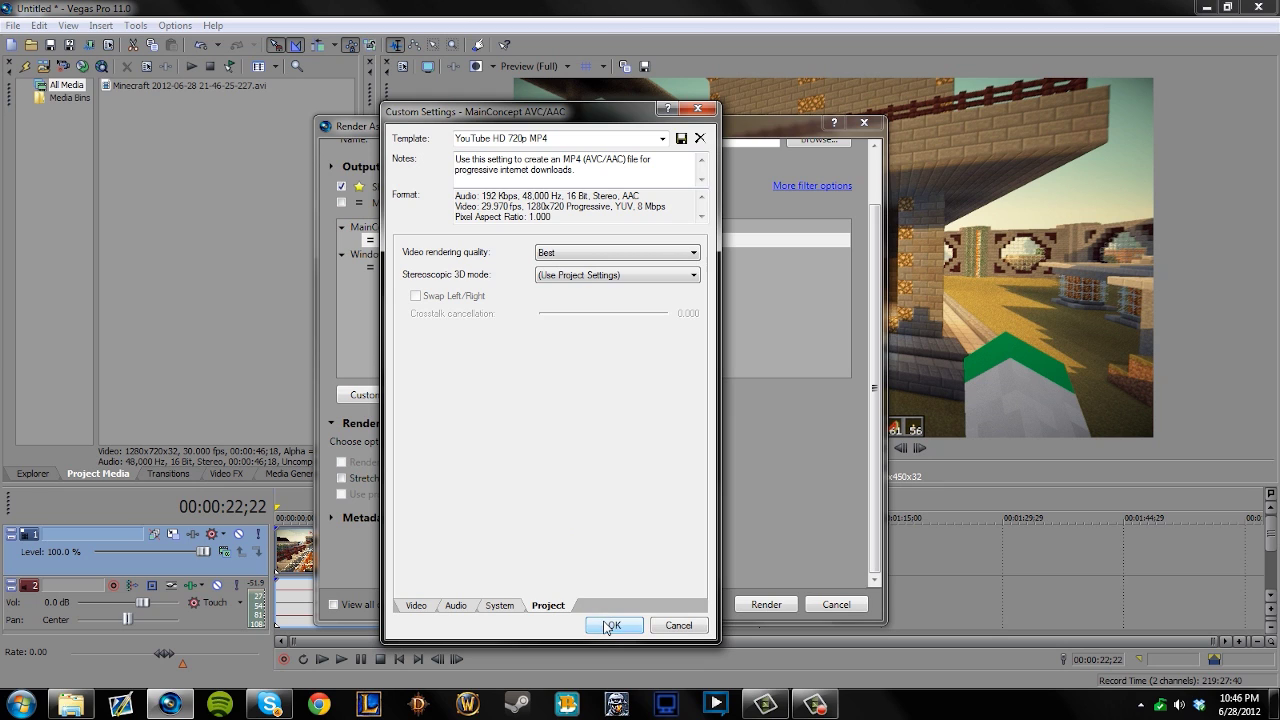
left_click(678, 626)
left_click(460, 268)
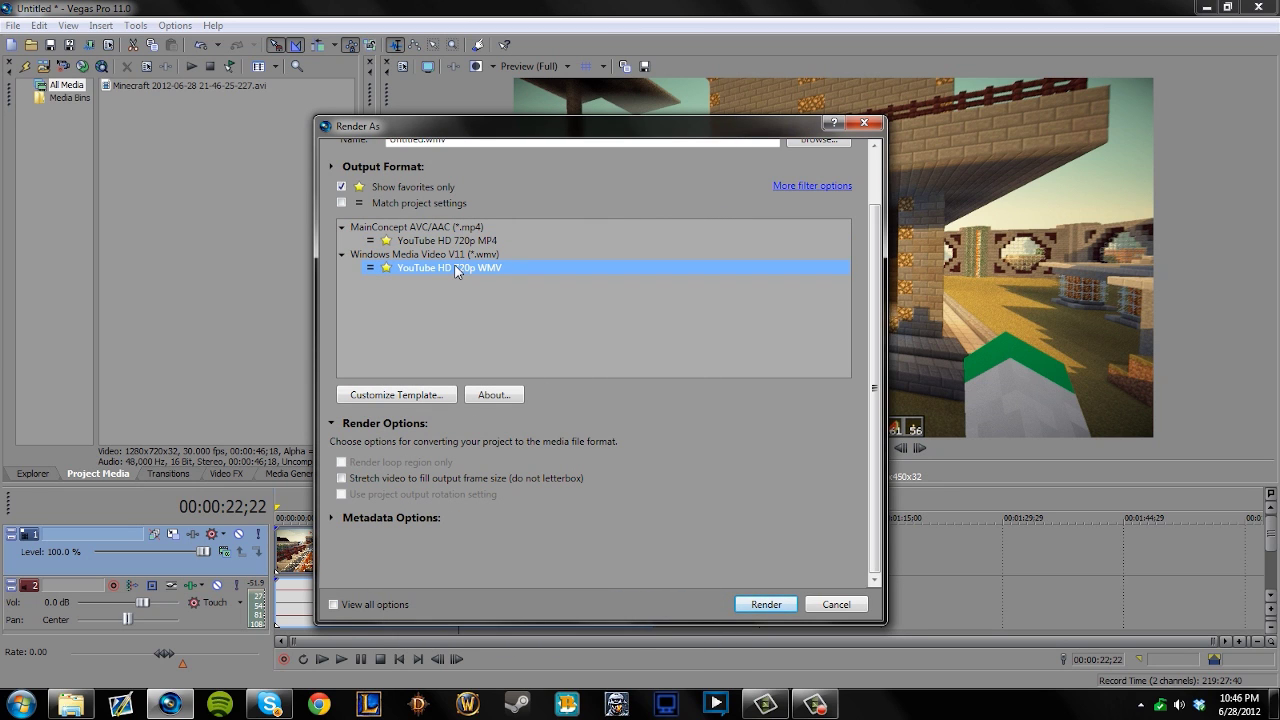
Customize the WMV template, keeping Quality VBR audio at VBR Quality 98, 48 kHz, stereo.
left_click(437, 398)
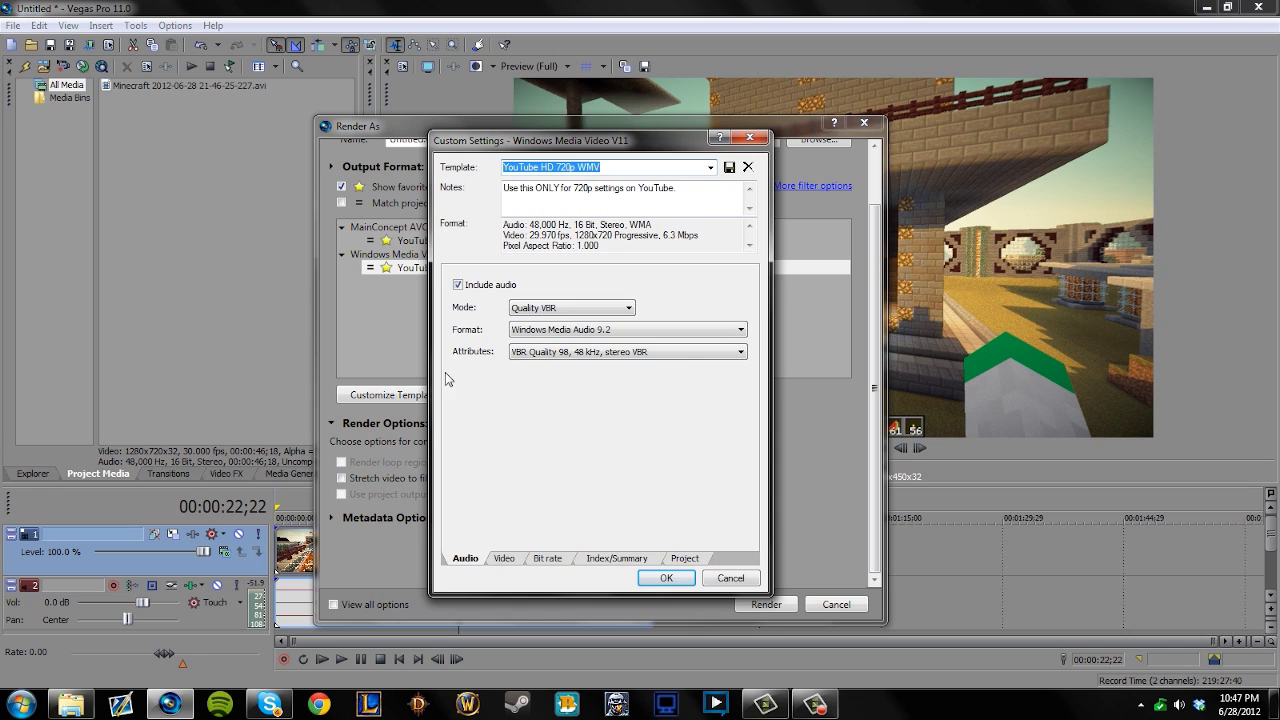
left_click(559, 318)
left_click(562, 334)
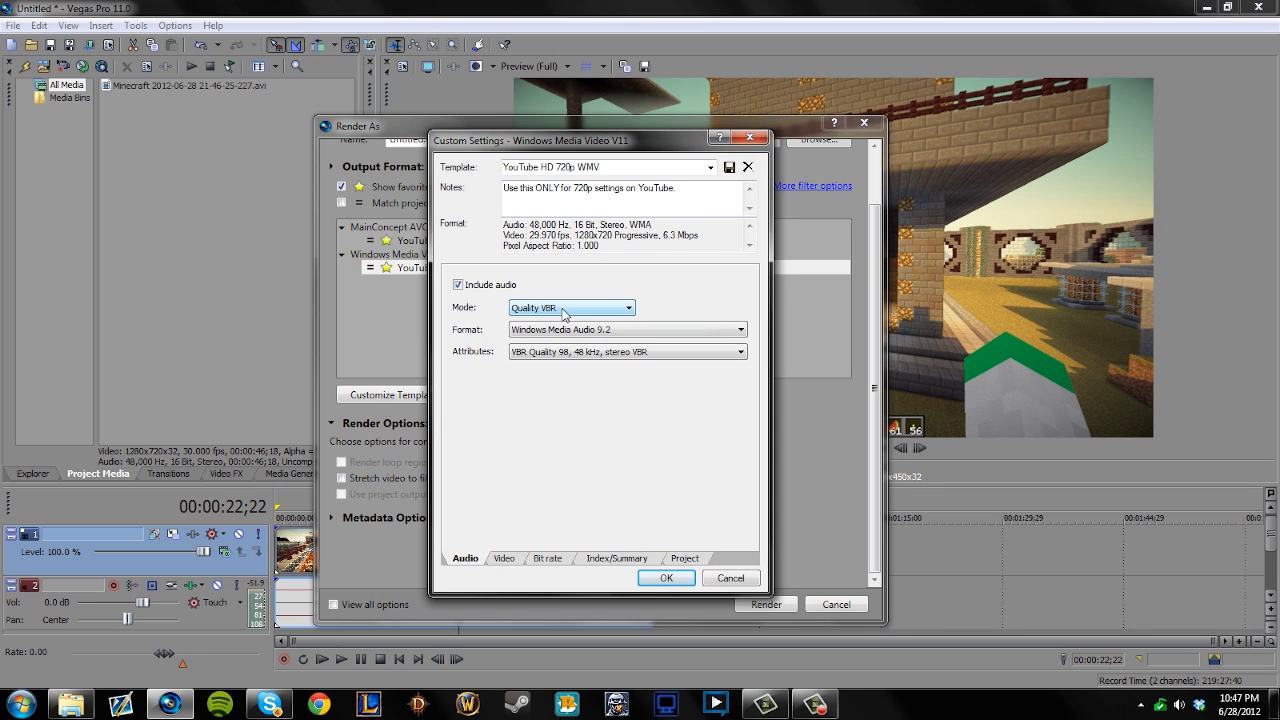
left_click(554, 334)
left_click(580, 354)
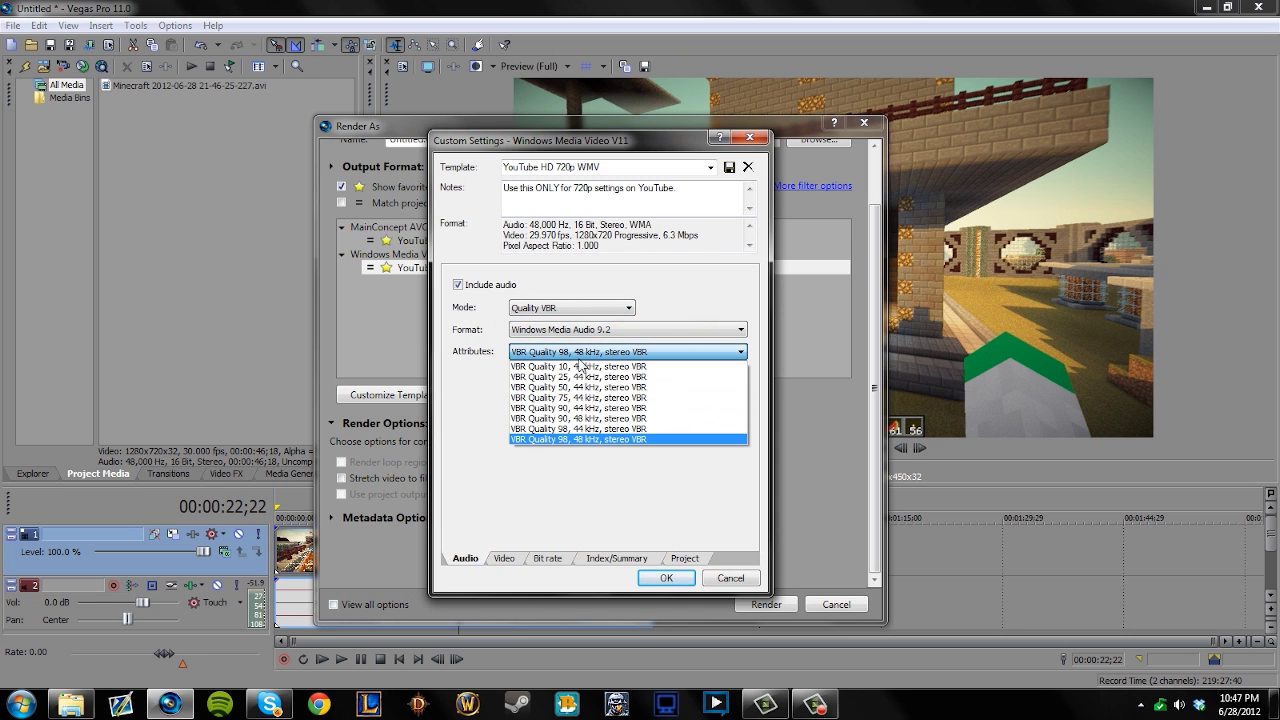
left_click(623, 441)
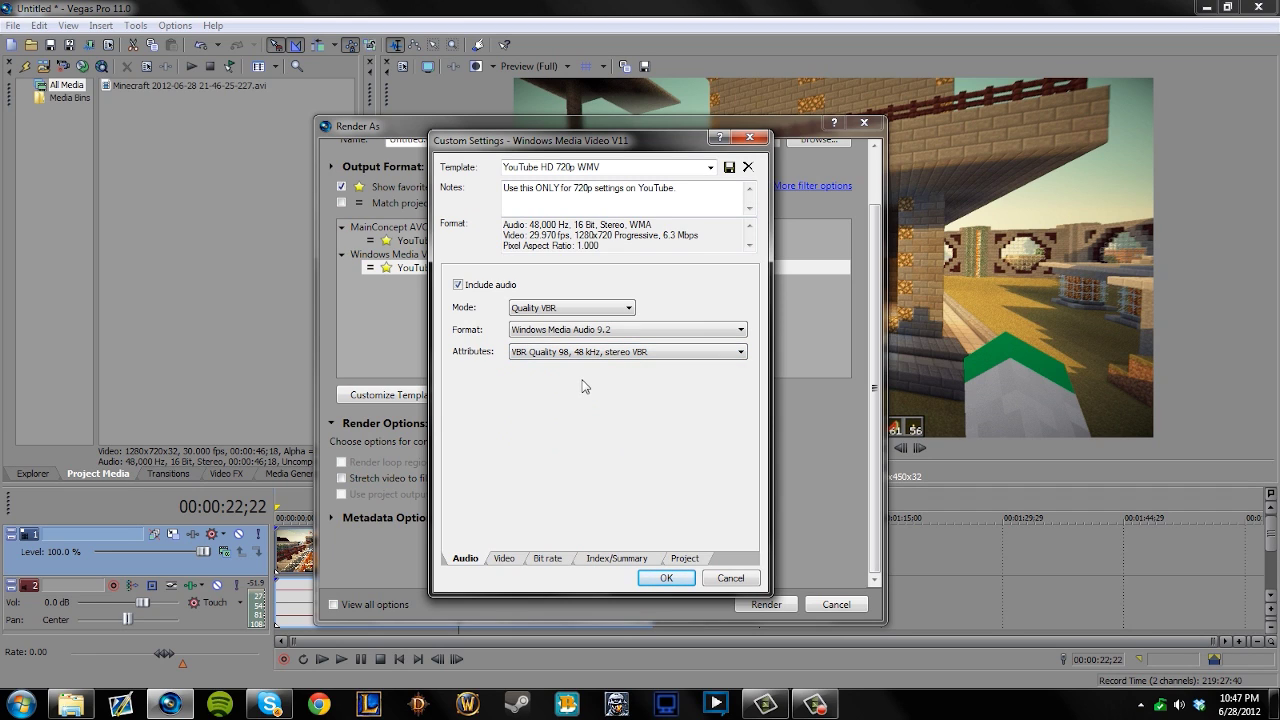
Re-check that the audio mode stays Quality VBR before moving to video encoding.
left_click(580, 308)
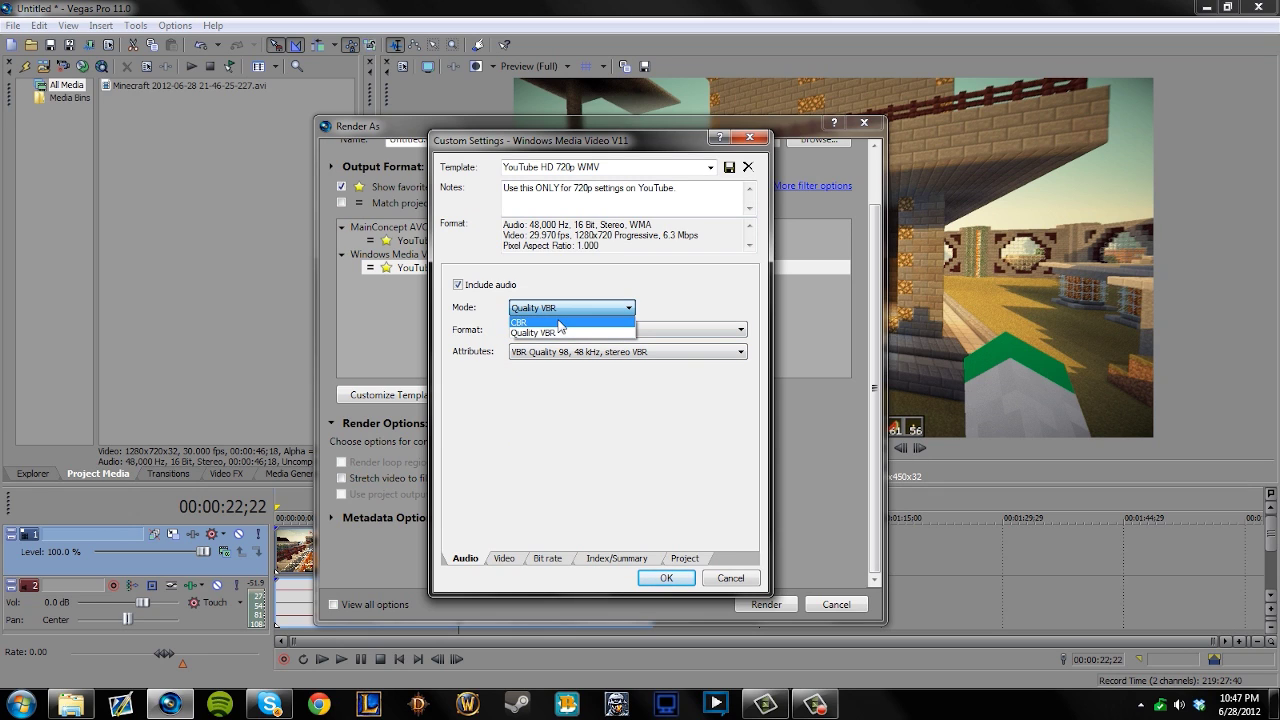
left_click(560, 332)
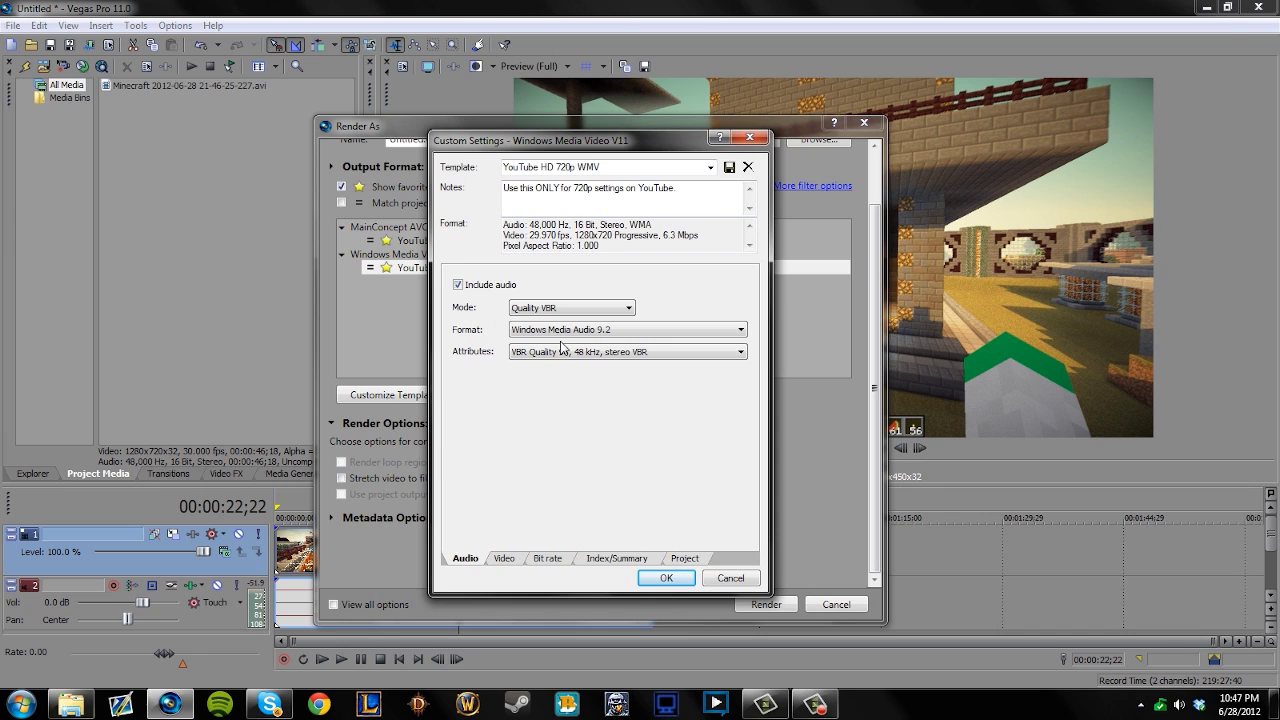
left_click(548, 311)
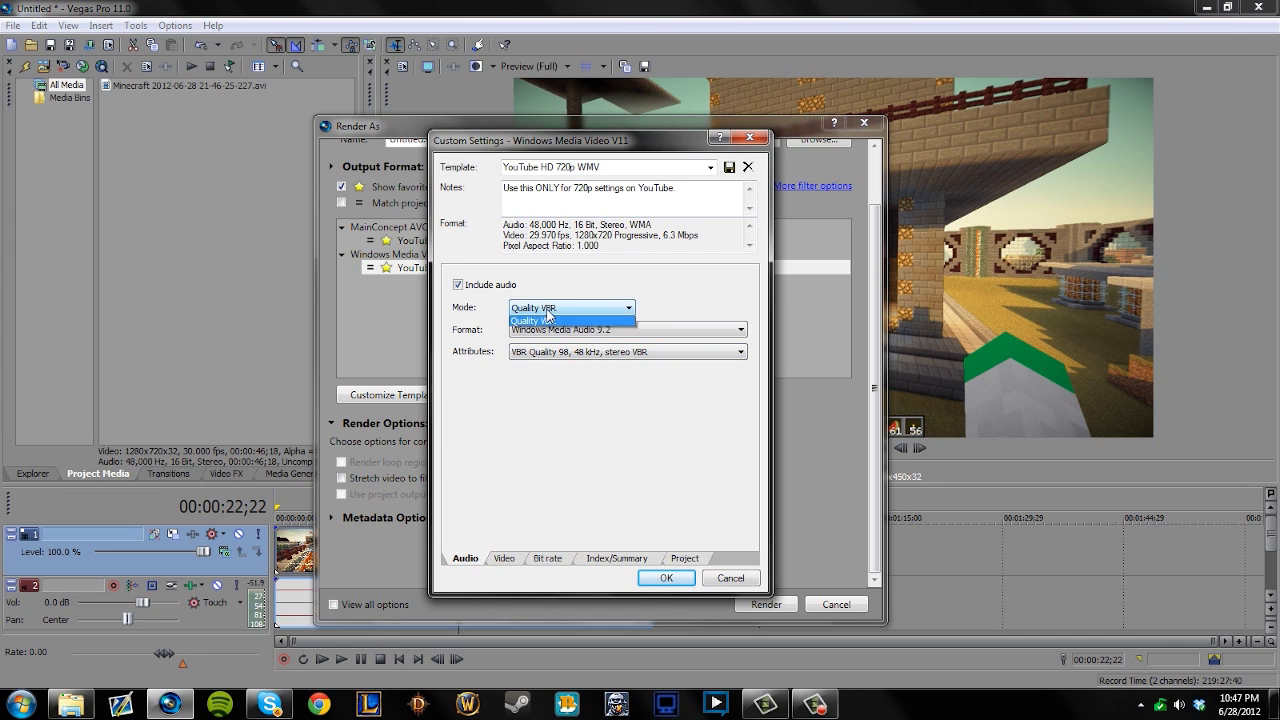
left_click(548, 316)
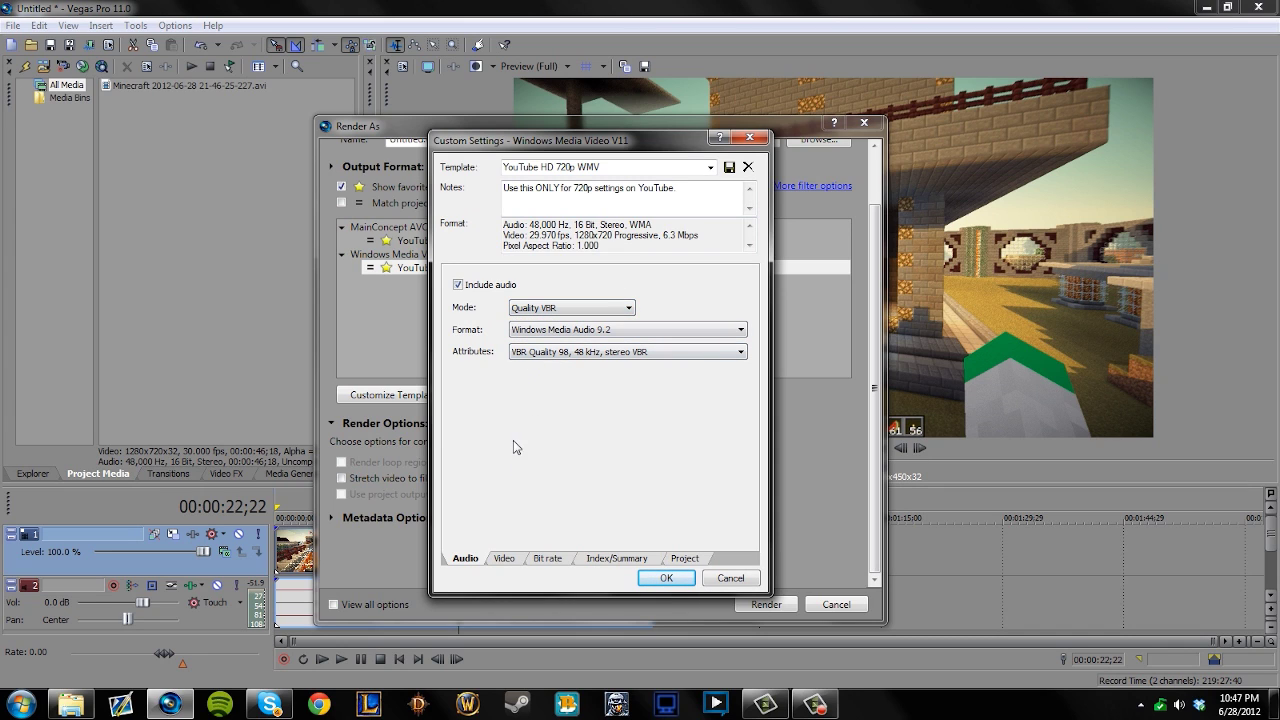
left_click(556, 350)
left_click(558, 332)
left_click(548, 356)
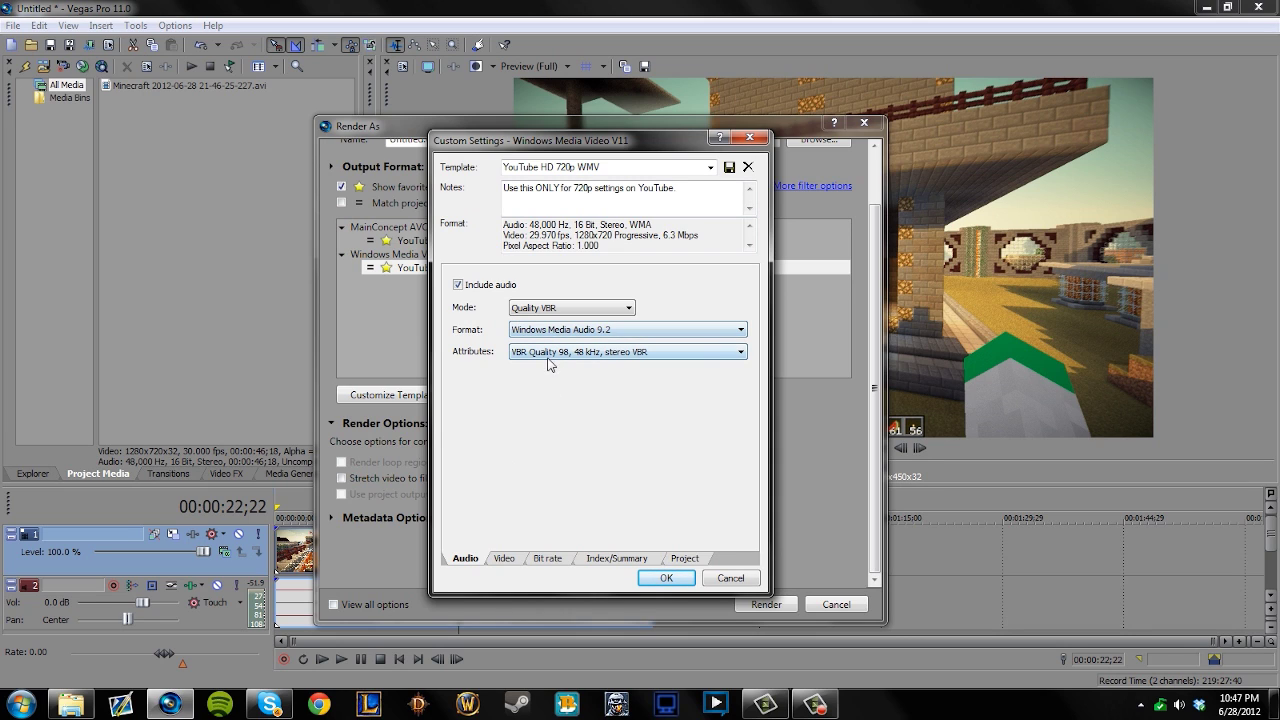
left_click(494, 563)
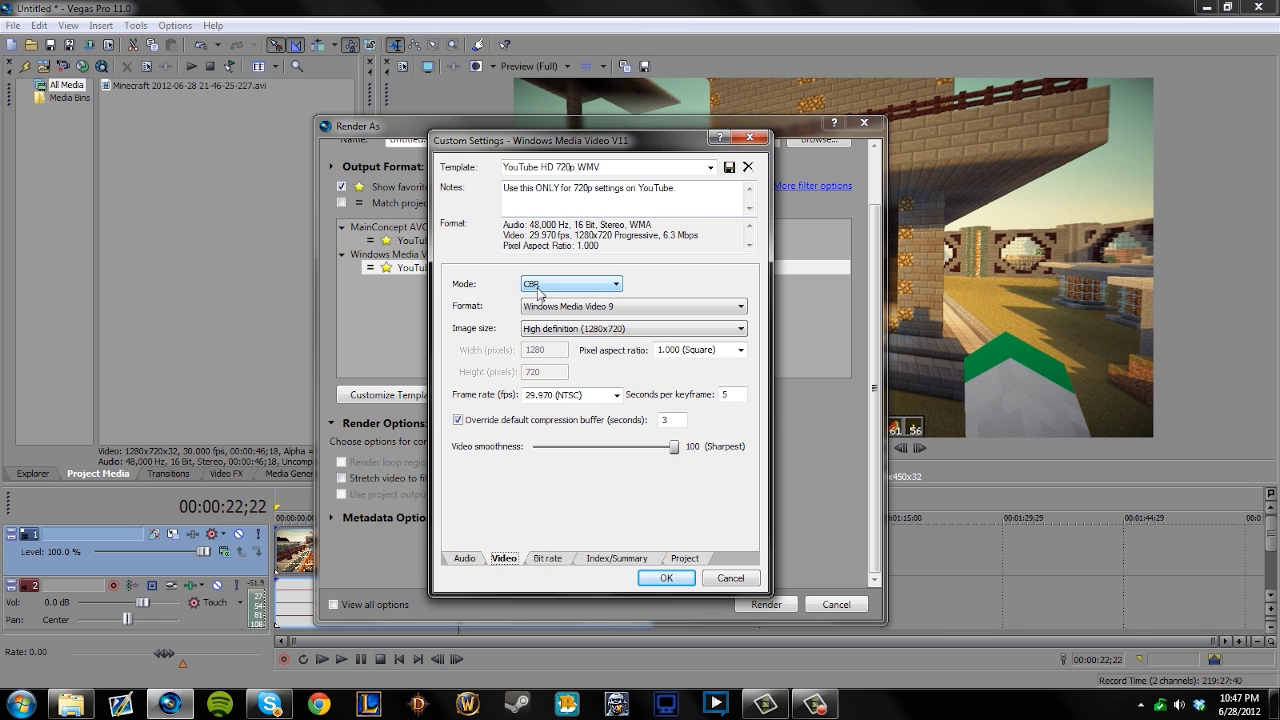
Lower the WMV video smoothness from 100.
key("Tab")
key("Tab")
left_click(669, 350)
mouse_move(675, 447)
left_mouse_down()
mouse_move(648, 452)
mouse_move(681, 461)
left_mouse_up()
Edit the Internet/LAN target bit rate so it reads 8M.
left_click(548, 558)
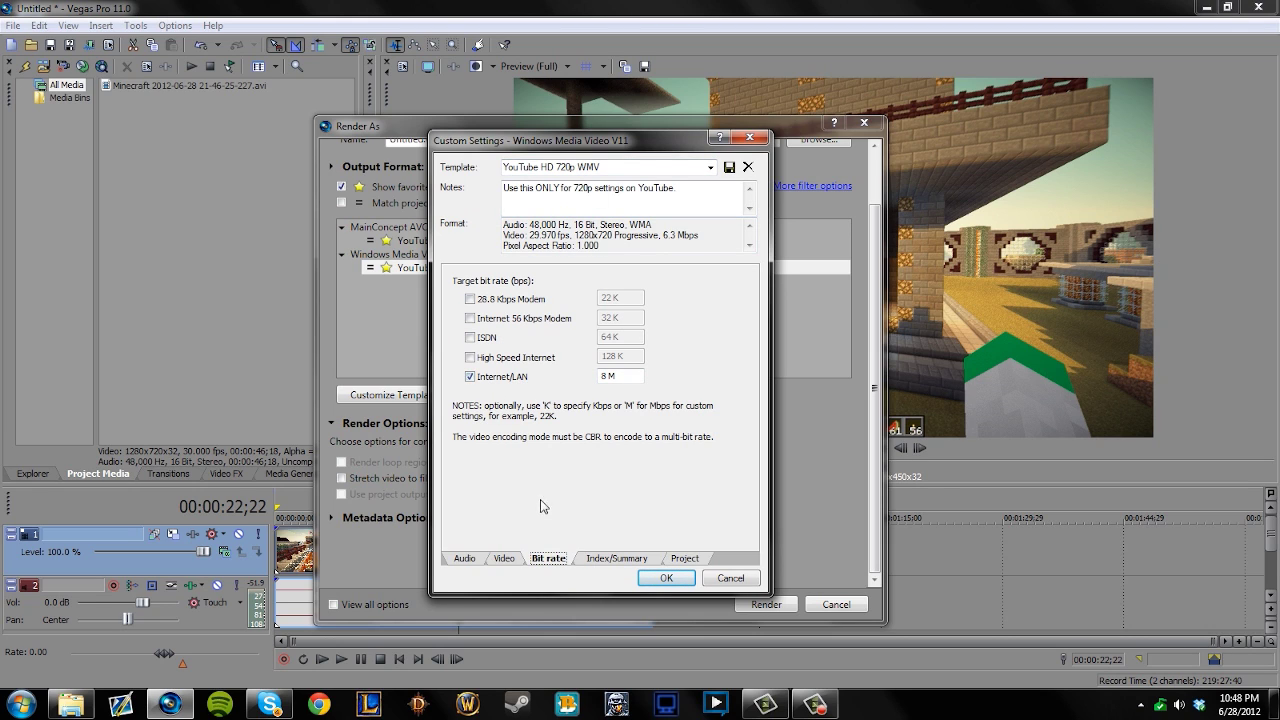
left_click(506, 560)
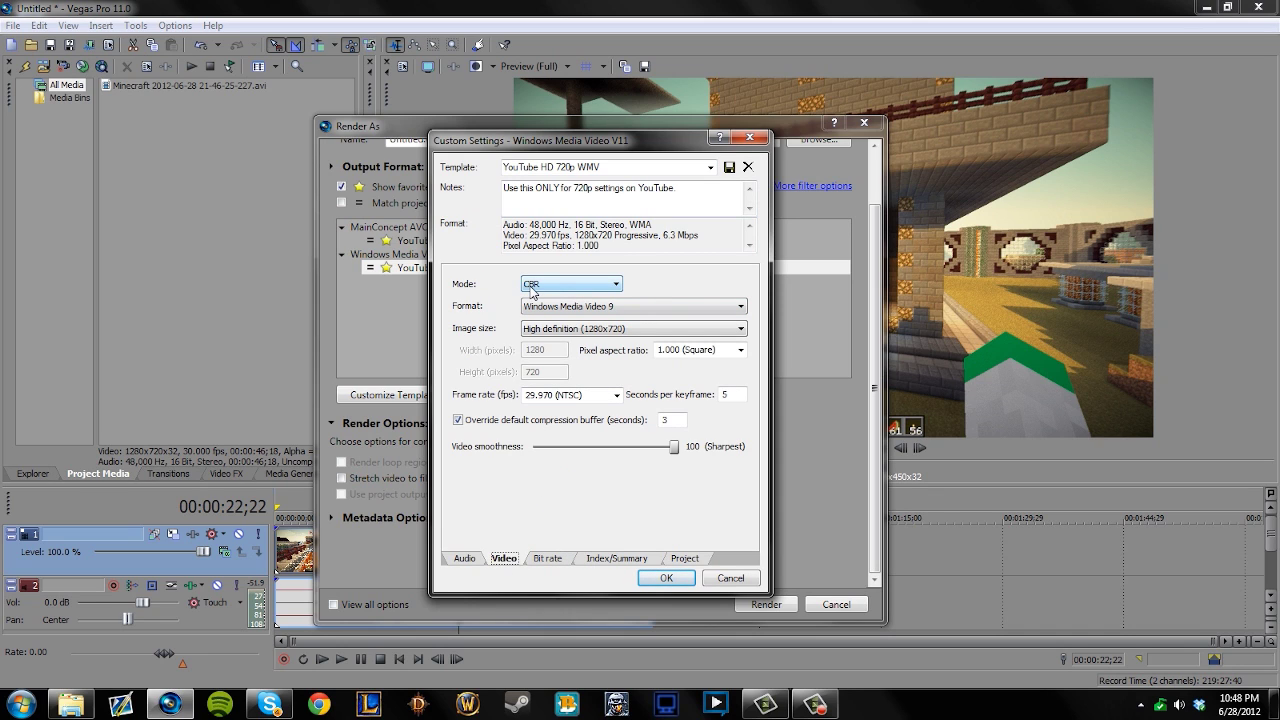
left_click(550, 562)
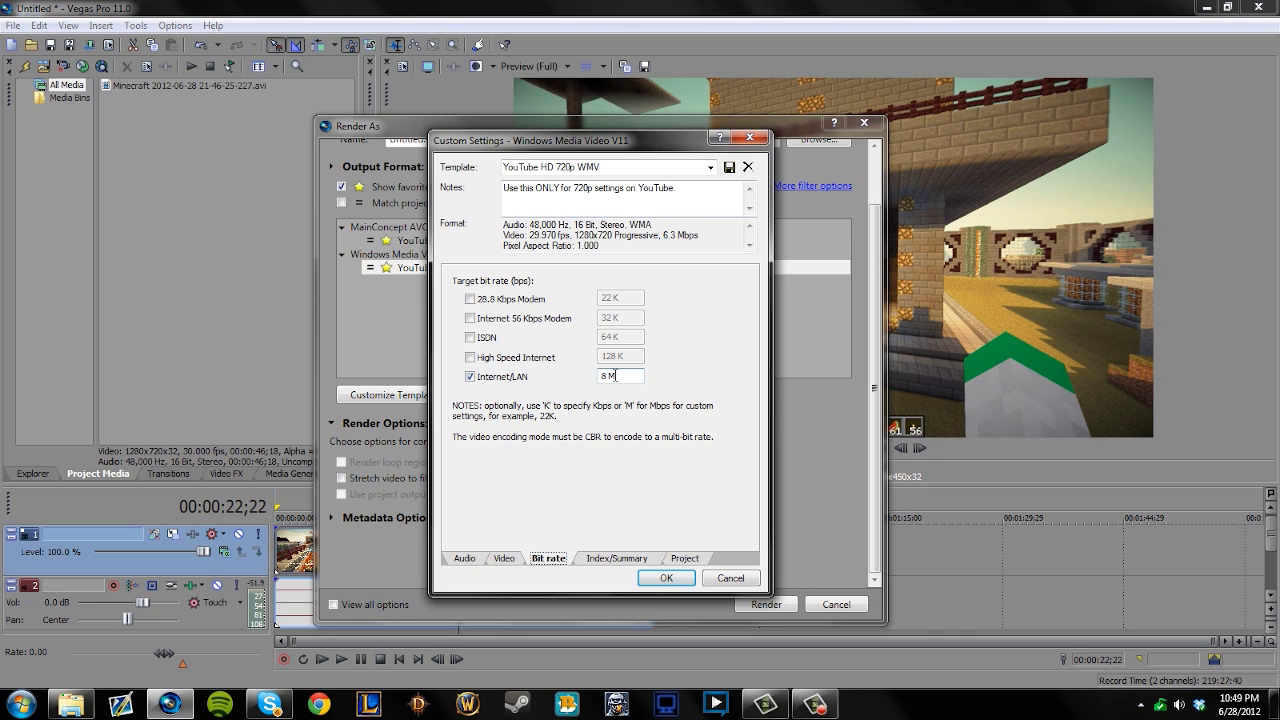
left_click(608, 377)
key("BackSpace")
Check the Index/Summary and Project tabs, keep Best rendering quality, then cancel both render dialogs.
left_click(648, 558)
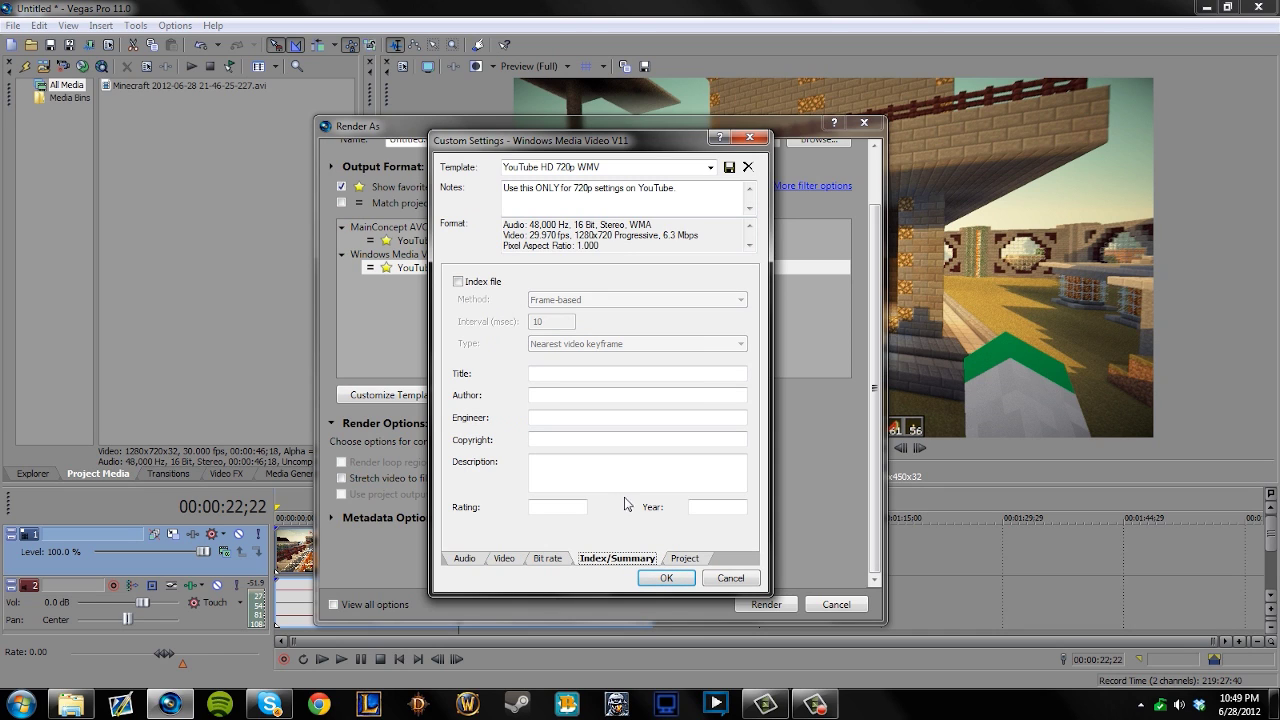
left_click(684, 558)
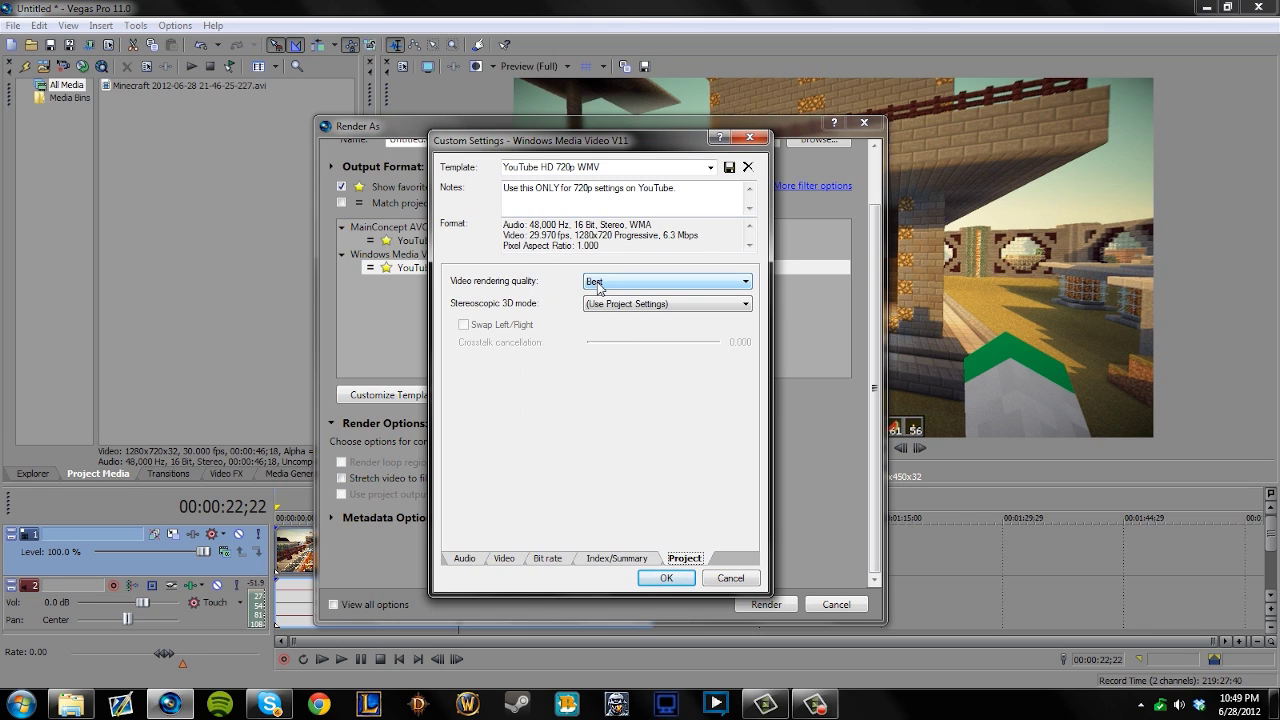
left_click(599, 288)
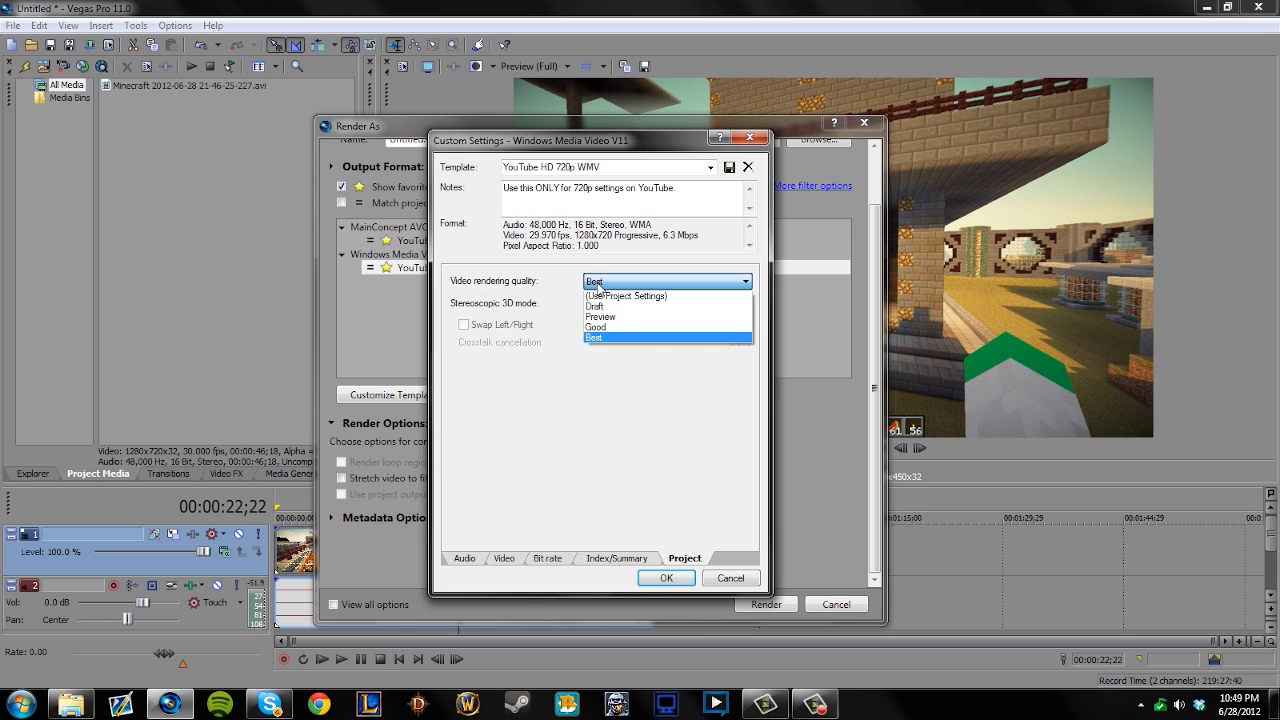
left_click(600, 338)
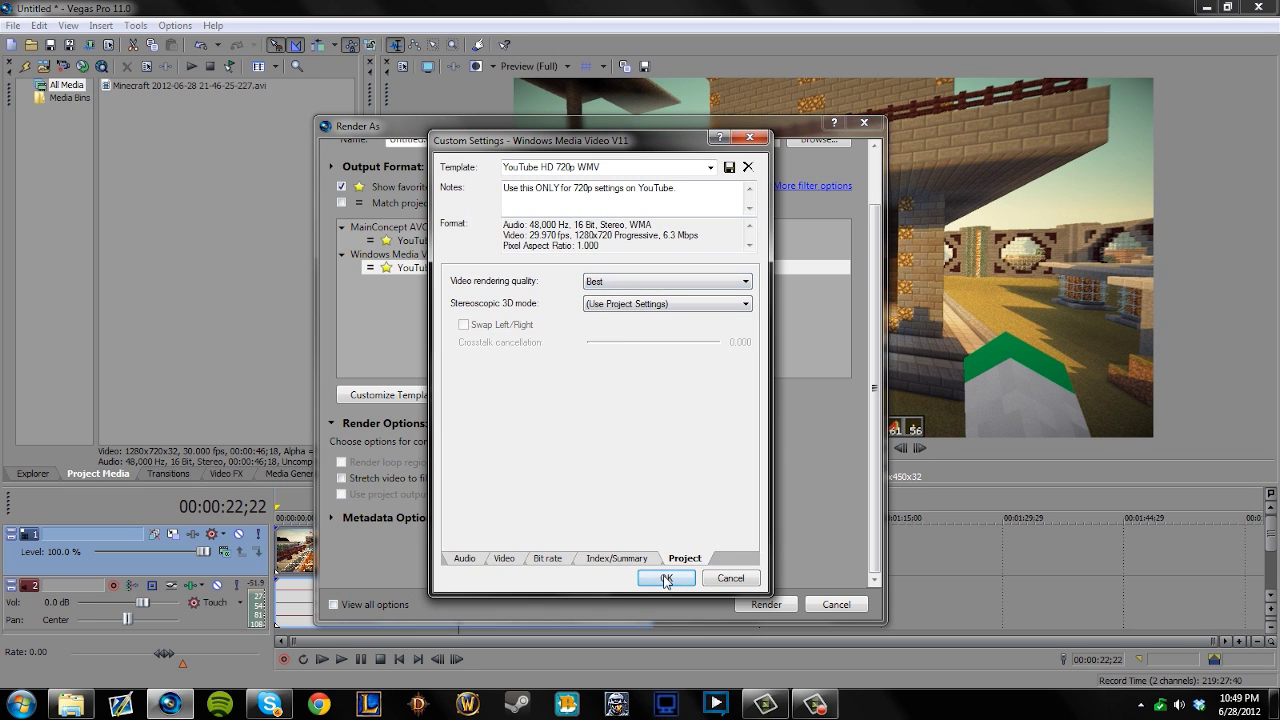
left_click(731, 579)
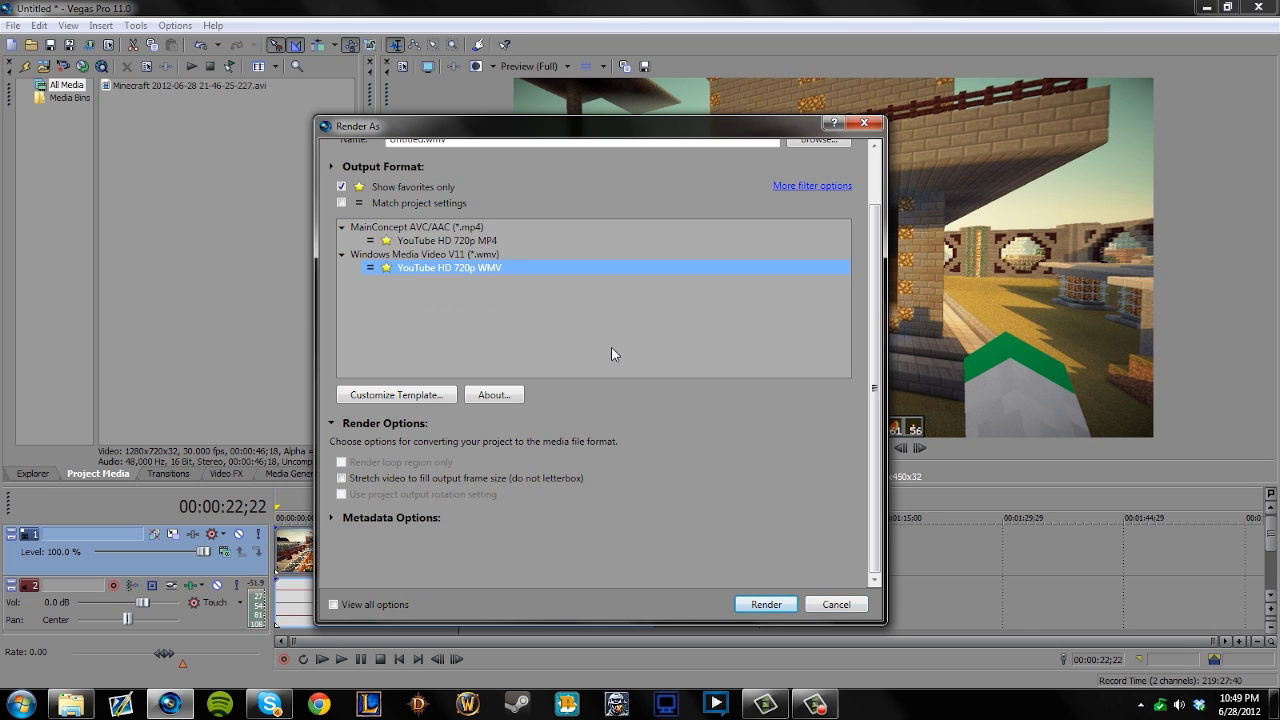
left_click(836, 605)
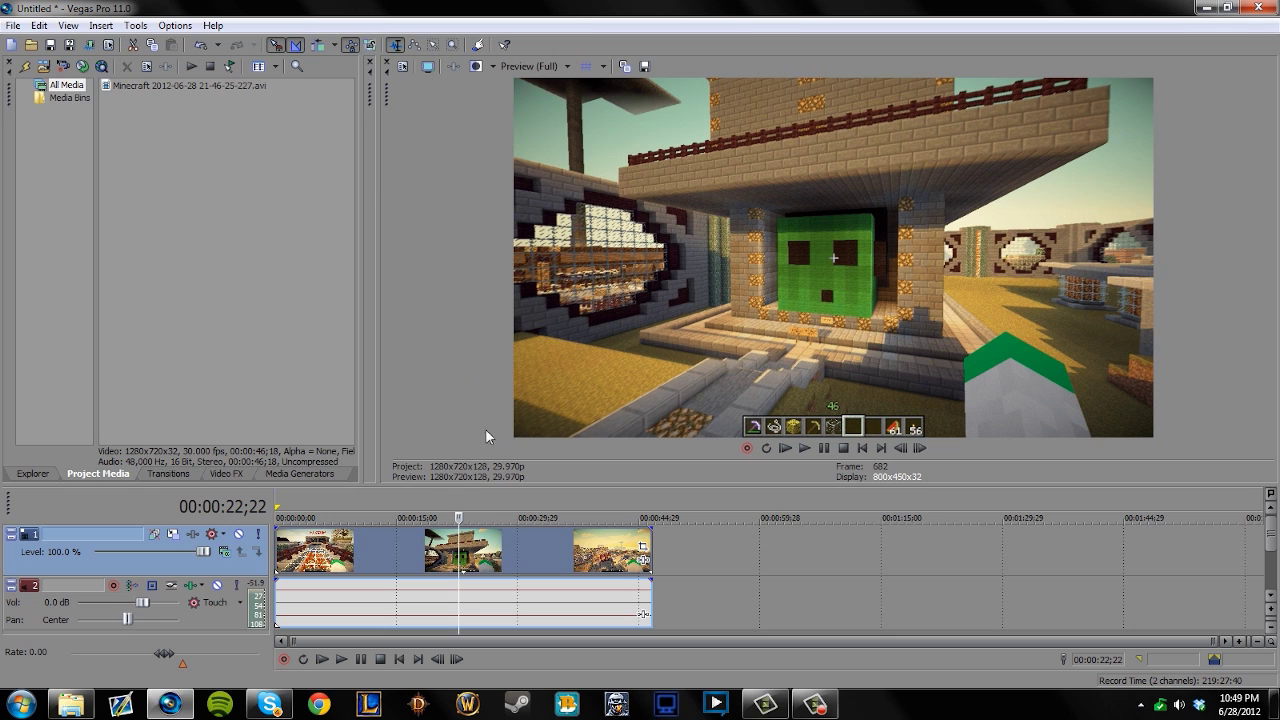
Set the Minecraft video event's properties to Disable resample.
right_click(479, 547)
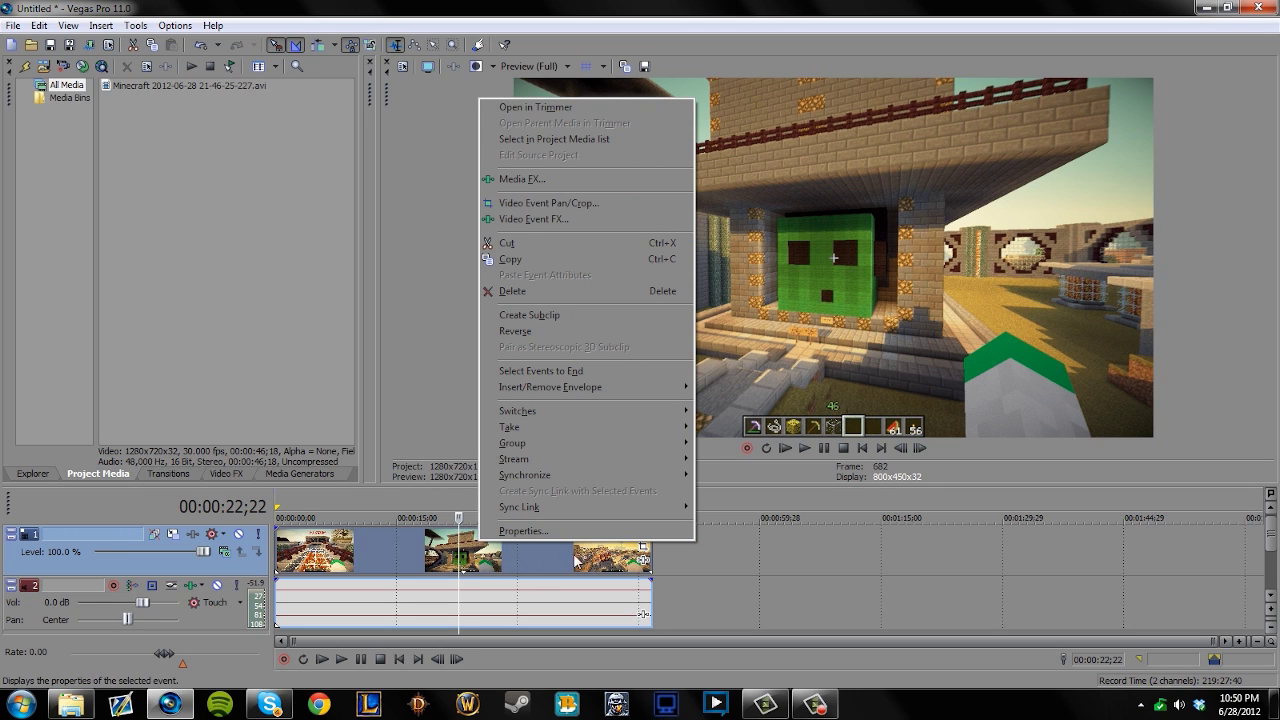
left_click(538, 532)
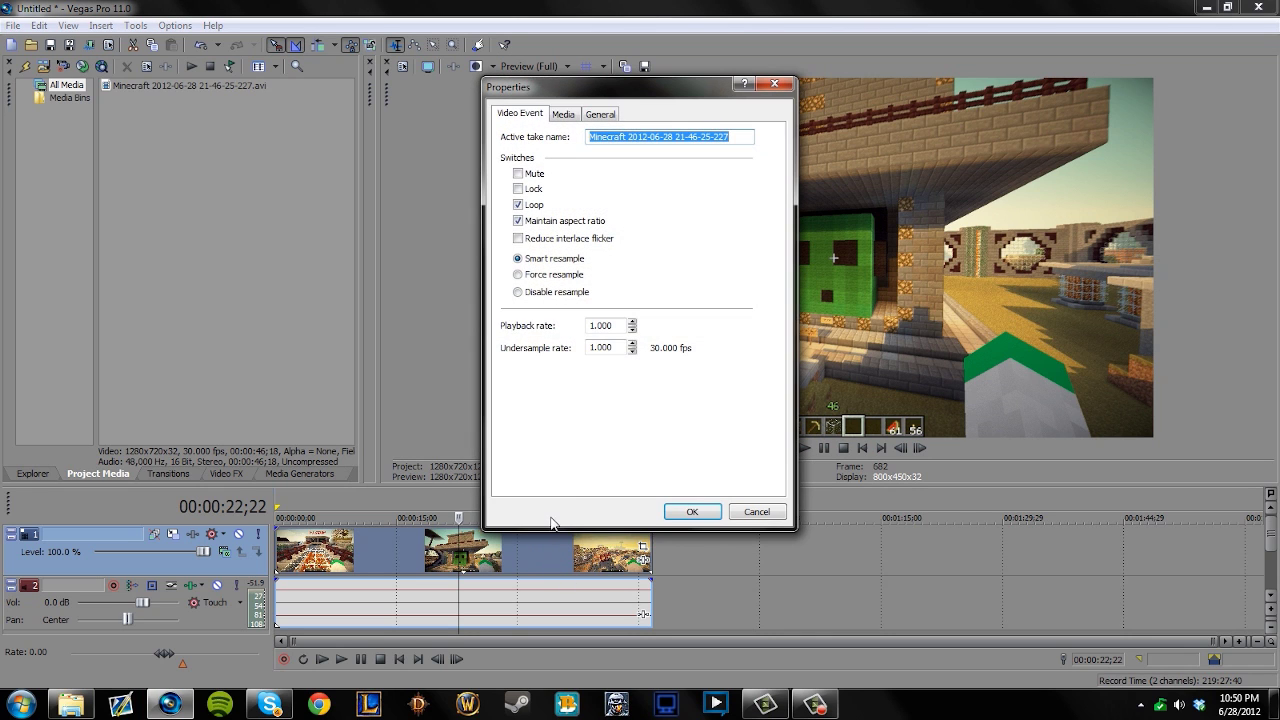
left_click(525, 295)
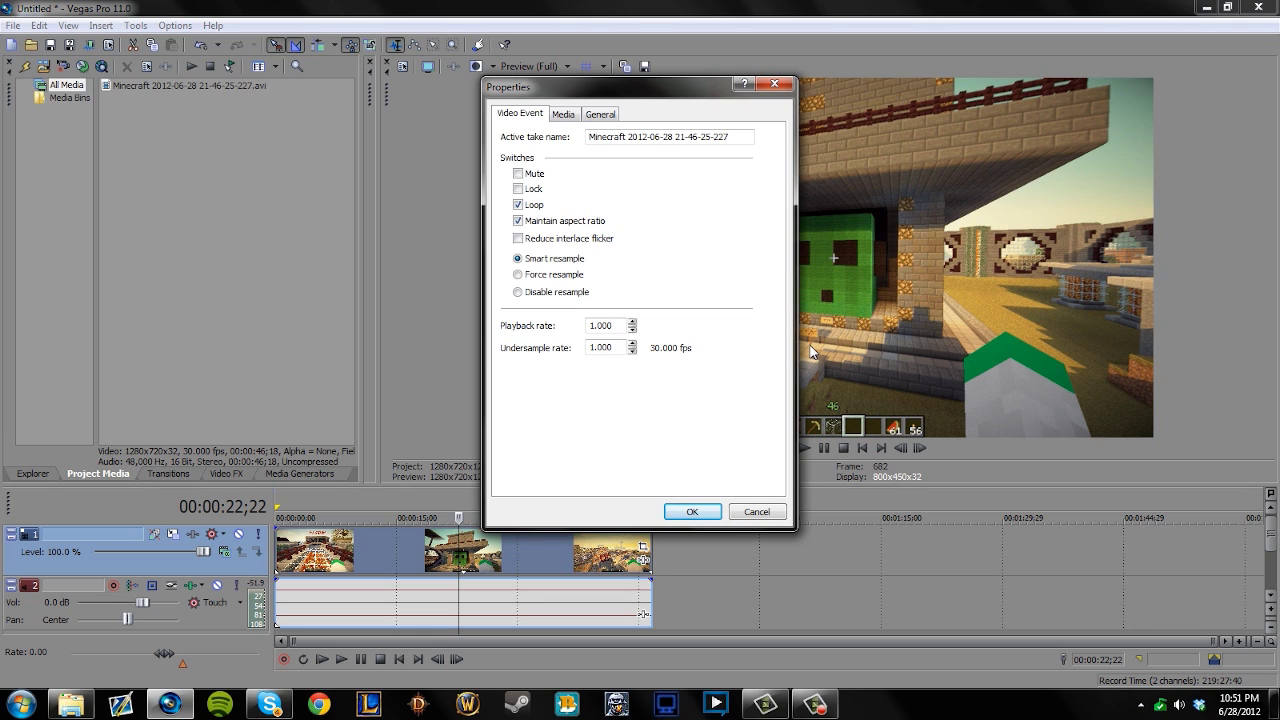
left_click(558, 293)
Confirm the event Properties with OK so Disable resample takes effect.
left_click(692, 511)
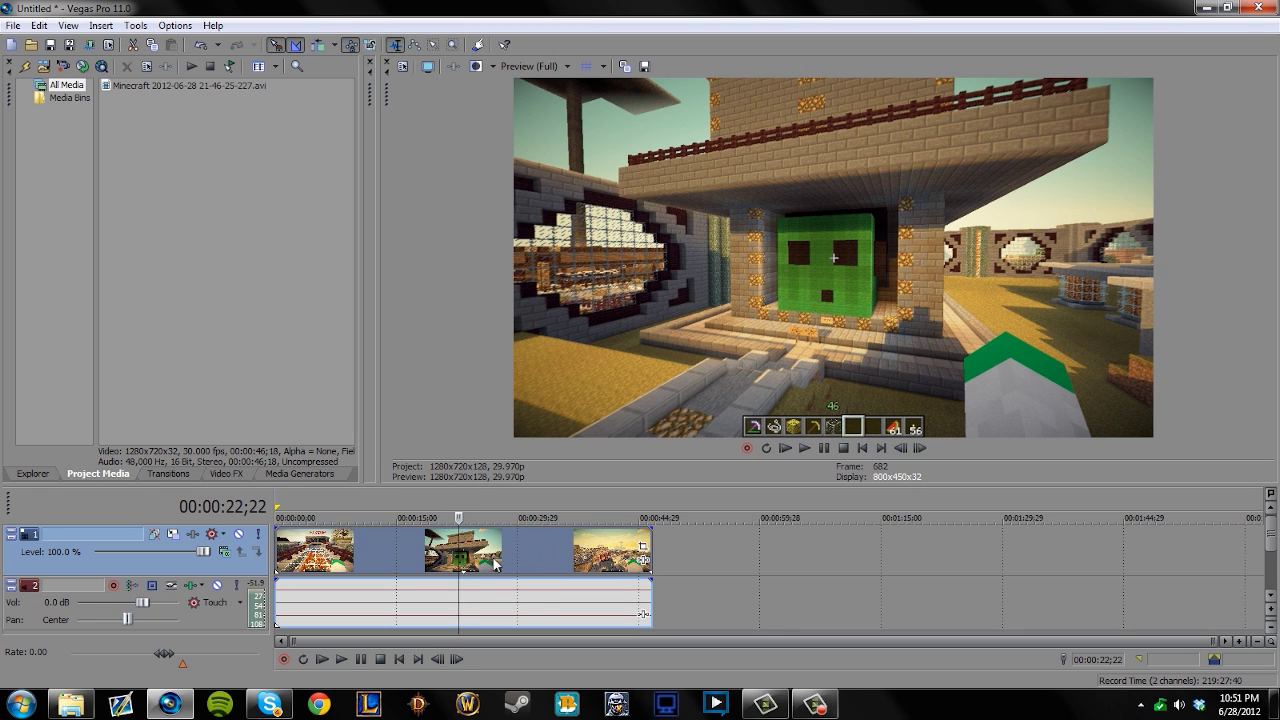
mouse_move(485, 563)
left_mouse_down()
mouse_move(470, 563)
mouse_move(500, 563)
mouse_move(479, 563)
left_mouse_up()
Show the Video FX plug-in list and select Color Curves.
left_click(241, 474)
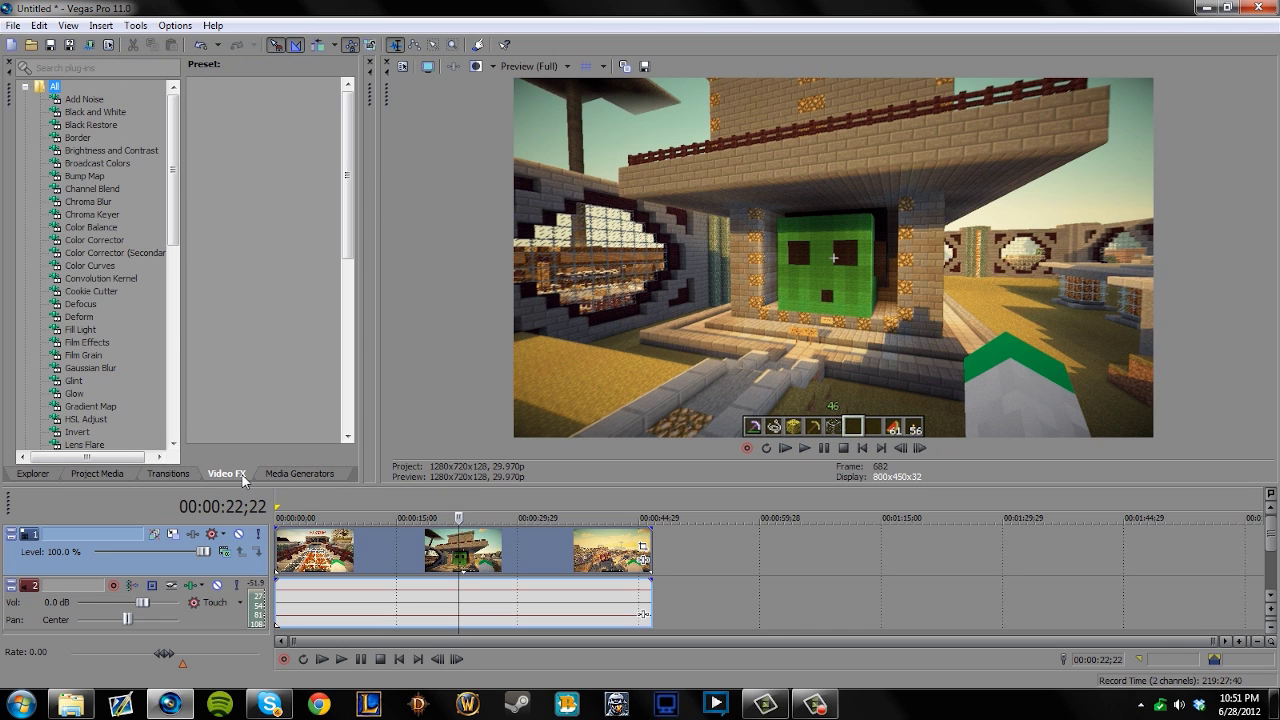
left_click(110, 265)
Apply the Default Color Curves preset to the clip, pulling shadows down and highlights up into an S-curve.
left_click_drag(232, 137, 446, 547)
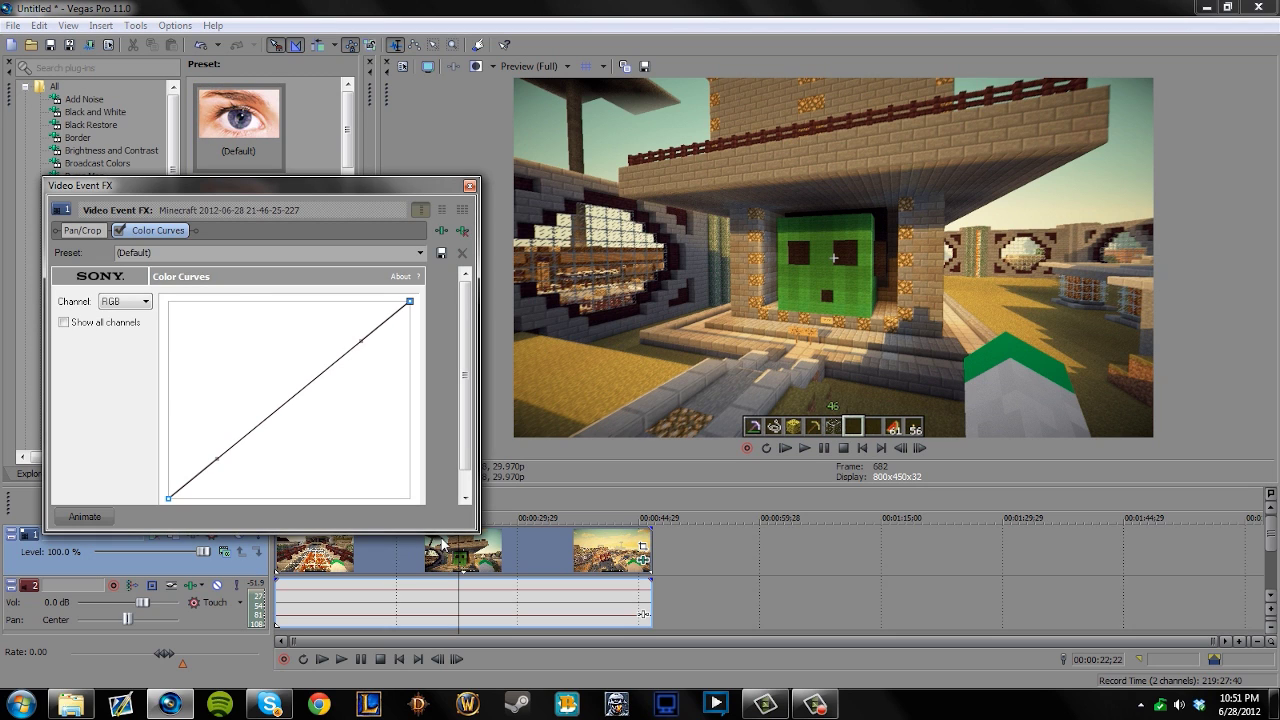
left_click_drag(253, 194, 275, 166)
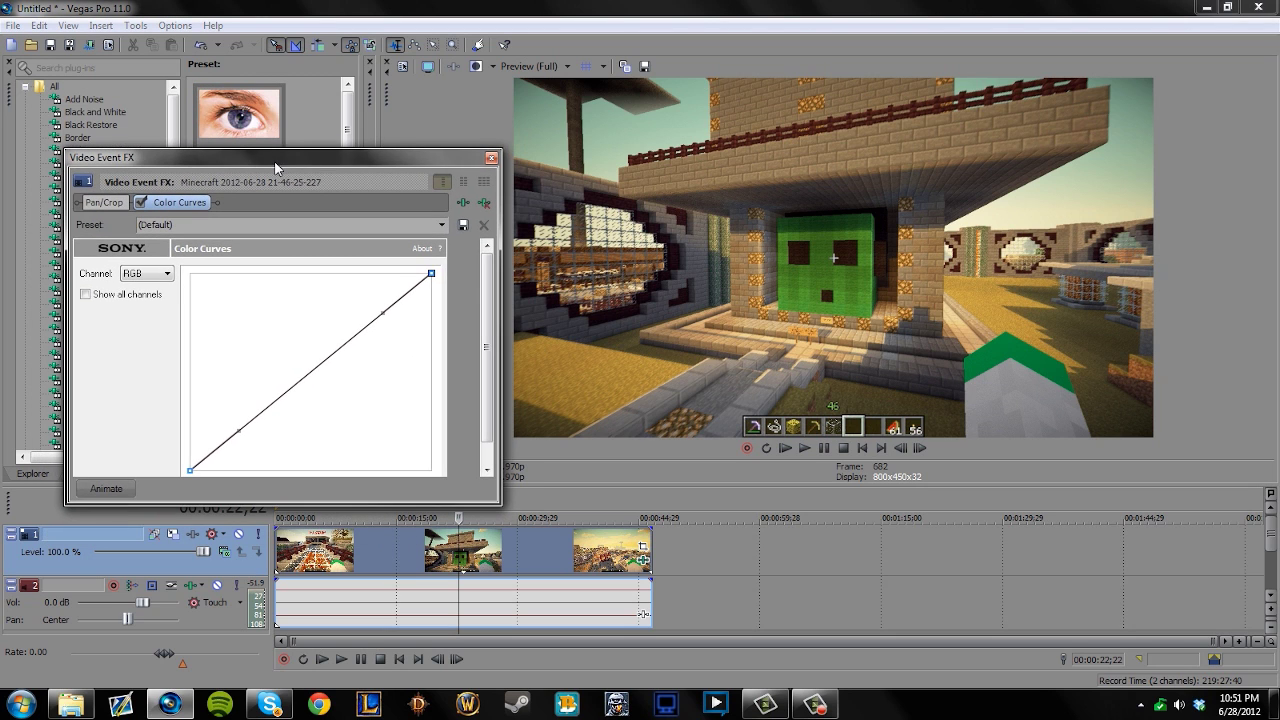
left_click_drag(169, 157, 221, 156)
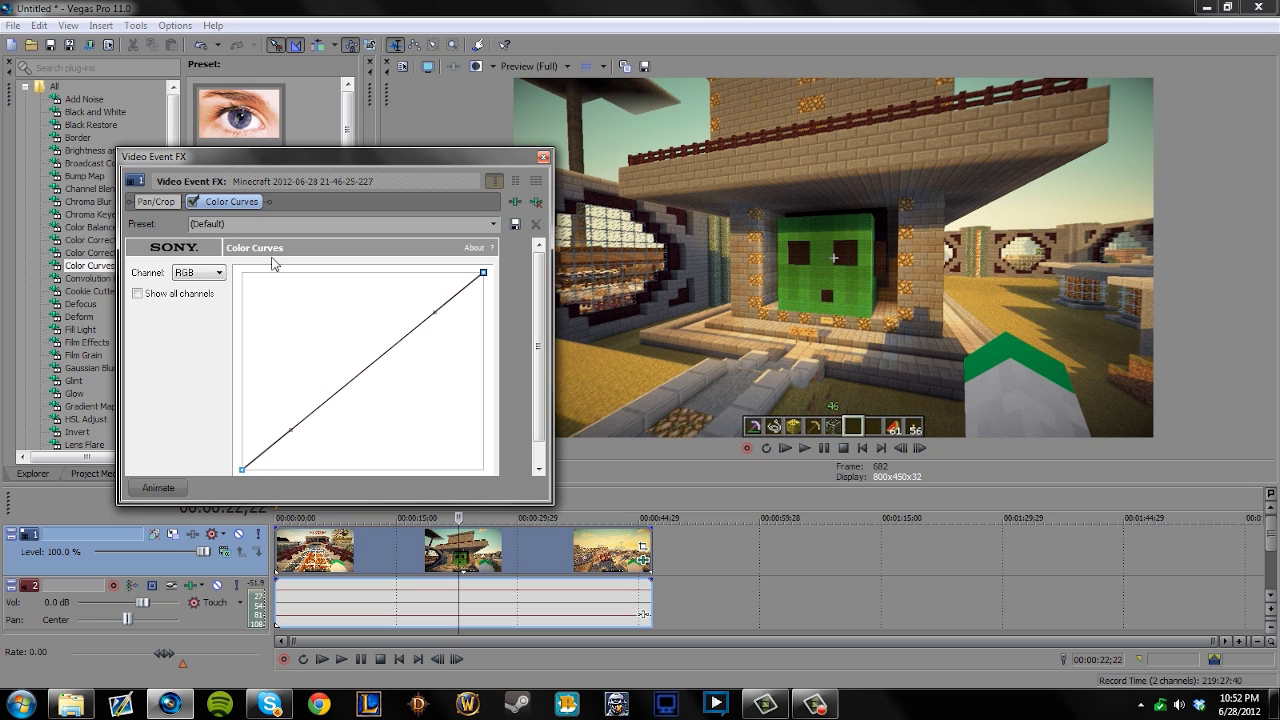
left_click_drag(290, 432, 298, 470)
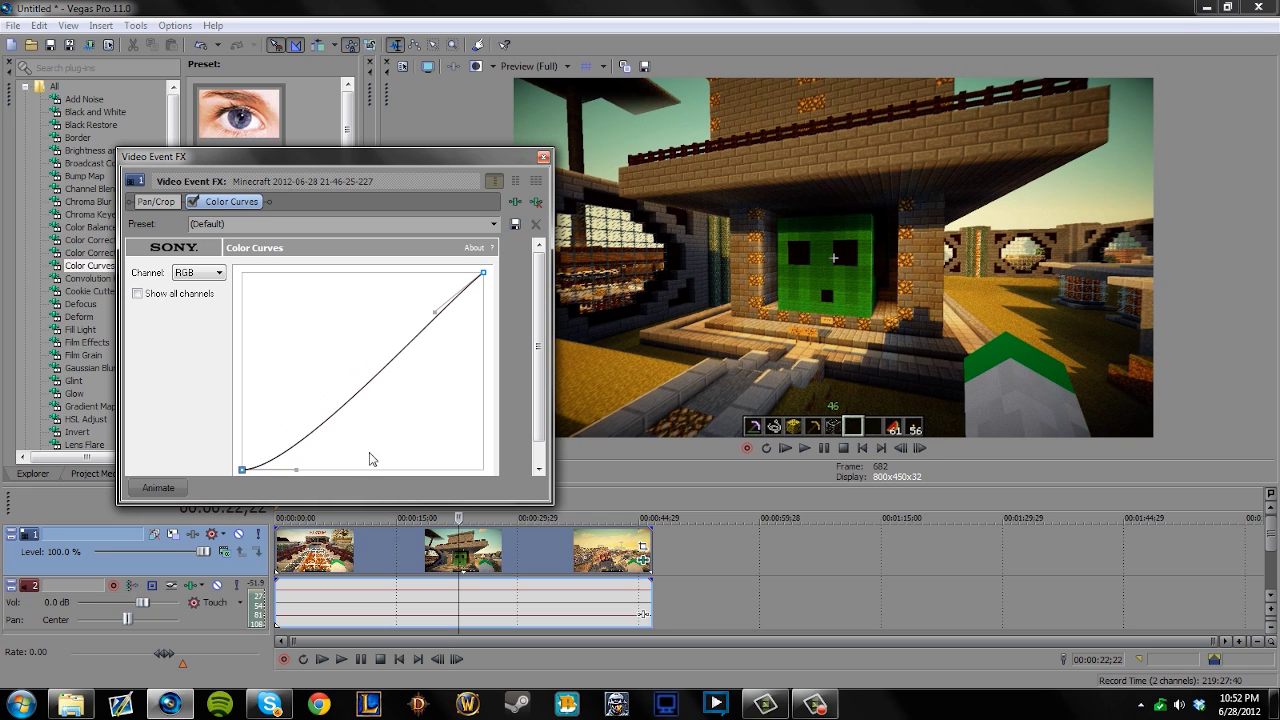
left_click_drag(431, 313, 427, 274)
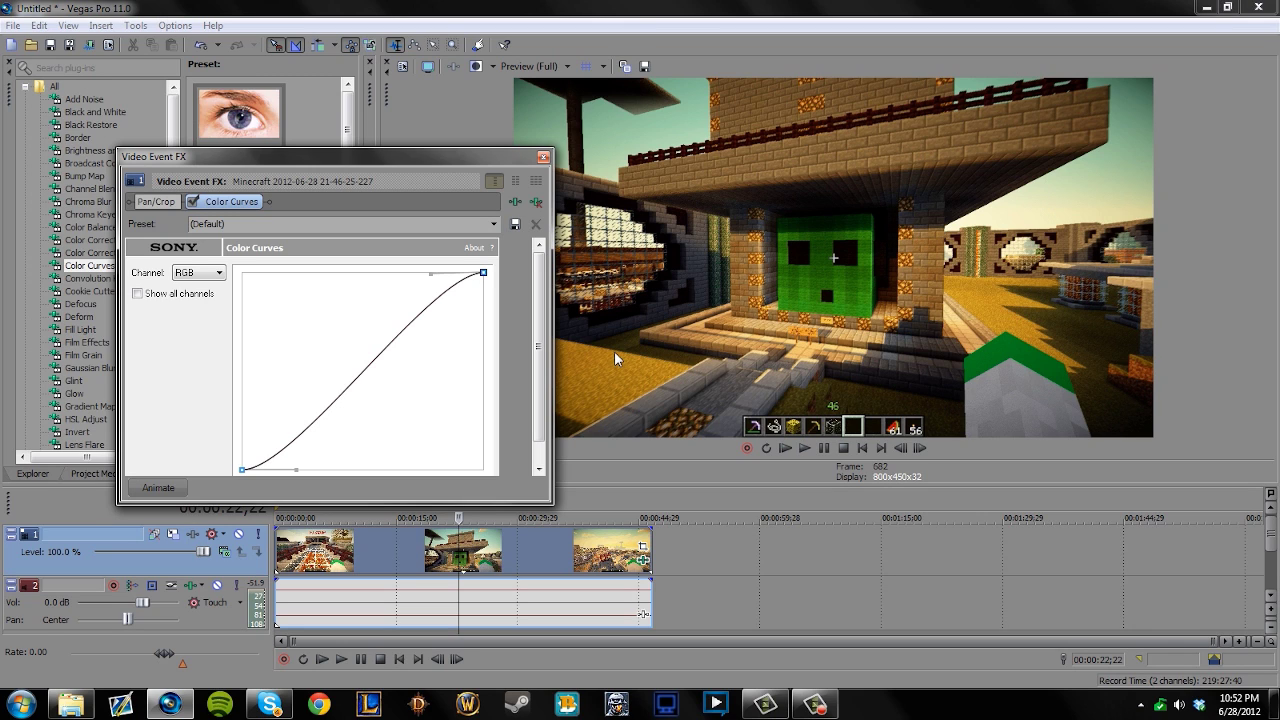
Compare against bypassed Color Curves, then reshape the lower and upper curve points into a smoother, deeper S.
left_click(193, 202)
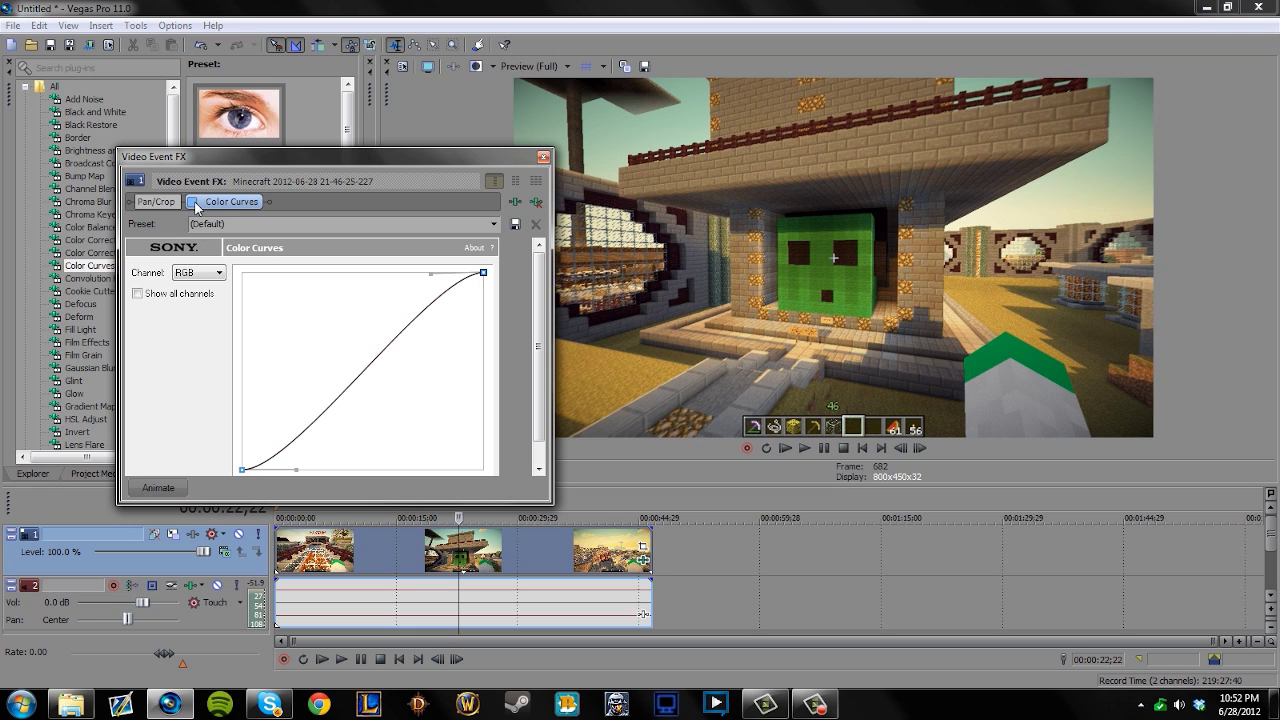
left_click(194, 203)
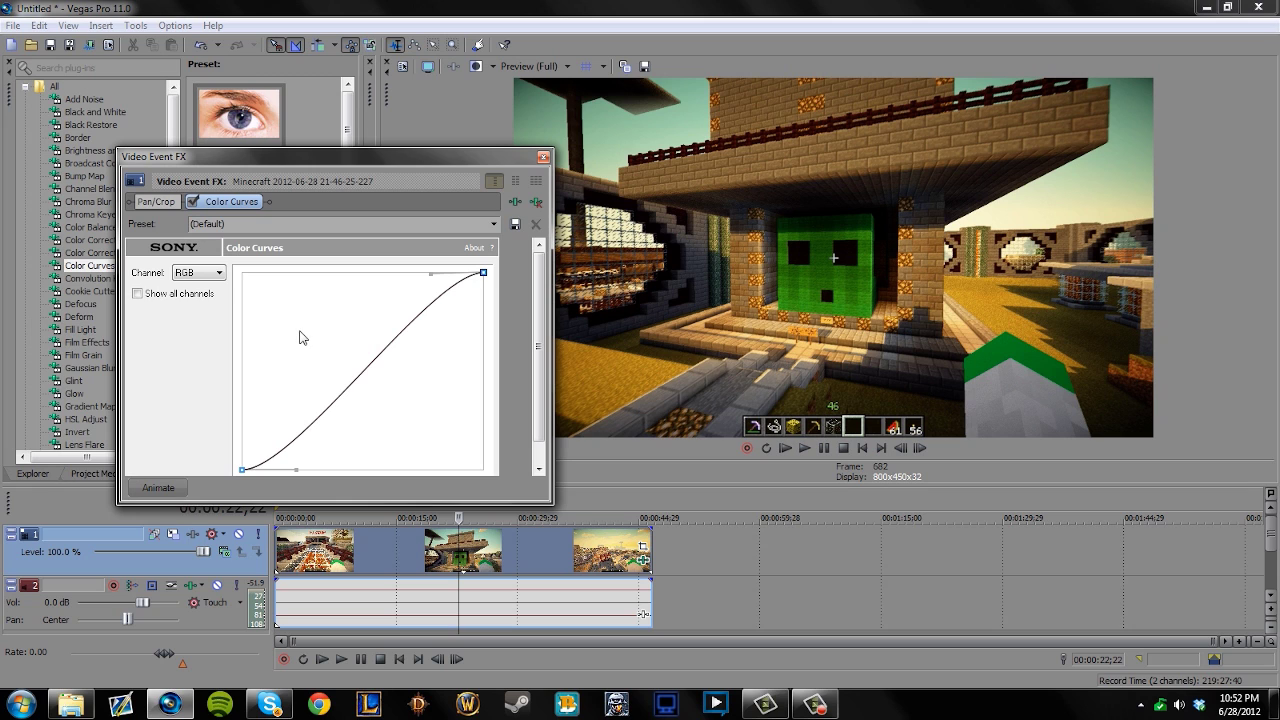
left_click(298, 468)
left_click_drag(298, 468, 301, 442)
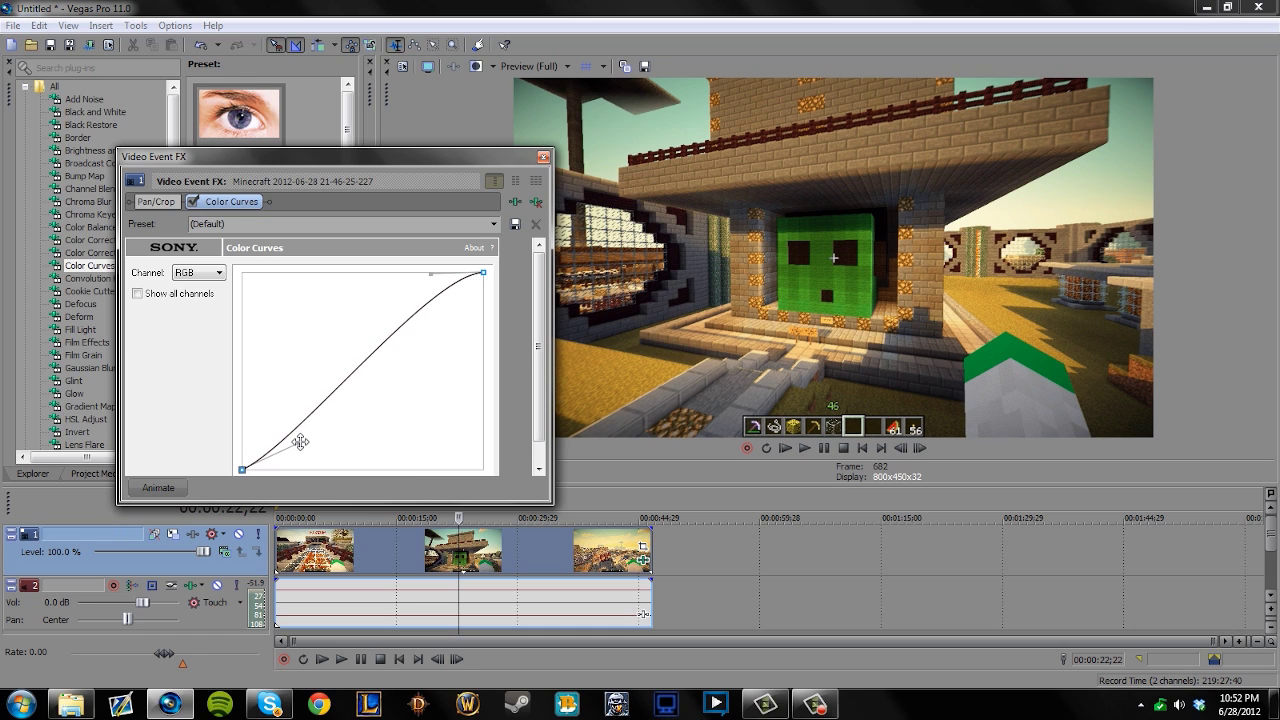
left_click_drag(430, 274, 407, 274)
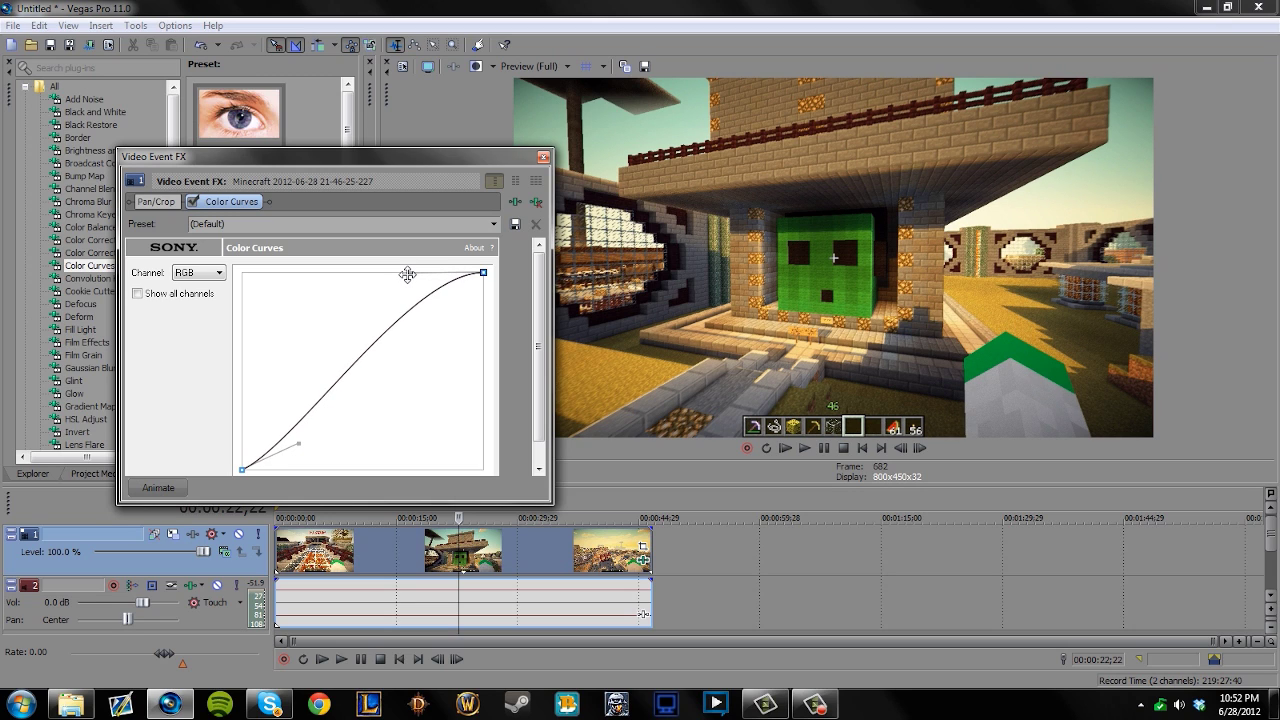
left_click_drag(407, 274, 407, 273)
left_click(300, 444)
left_click_drag(302, 444, 302, 454)
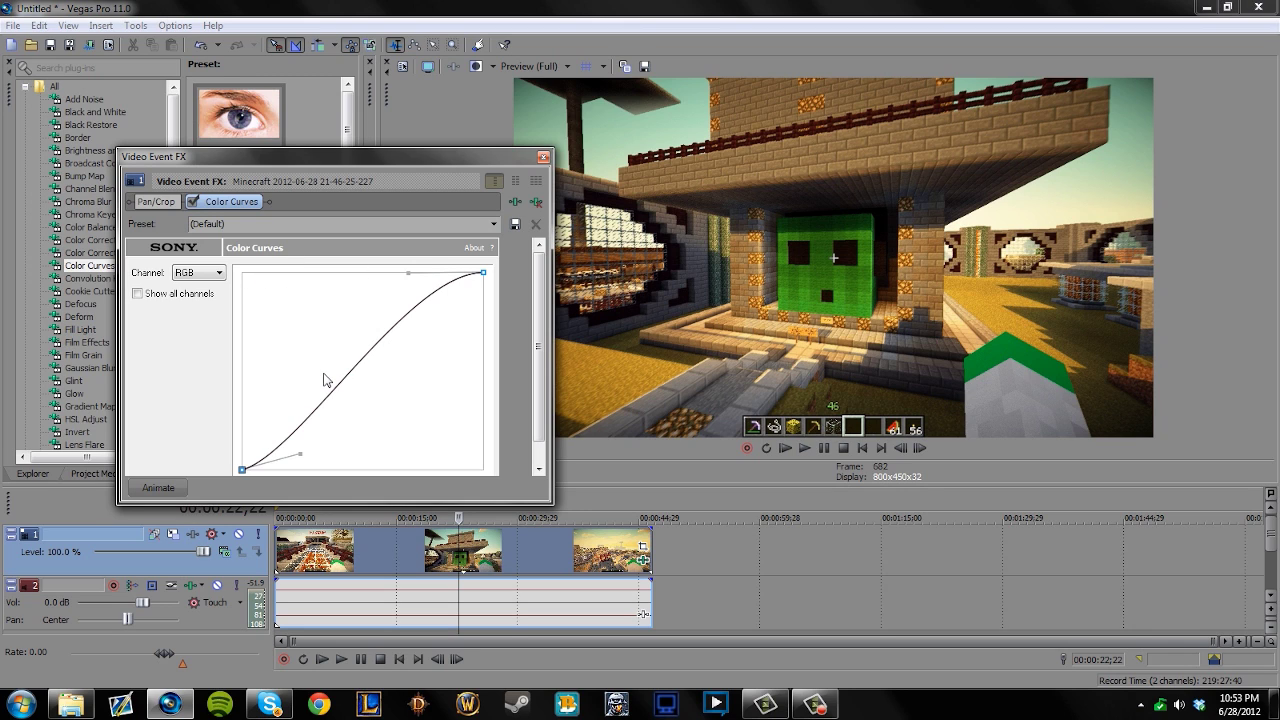
Toggle Color Curves off and on twice to compare, then close the Video Event FX window.
left_click(193, 202)
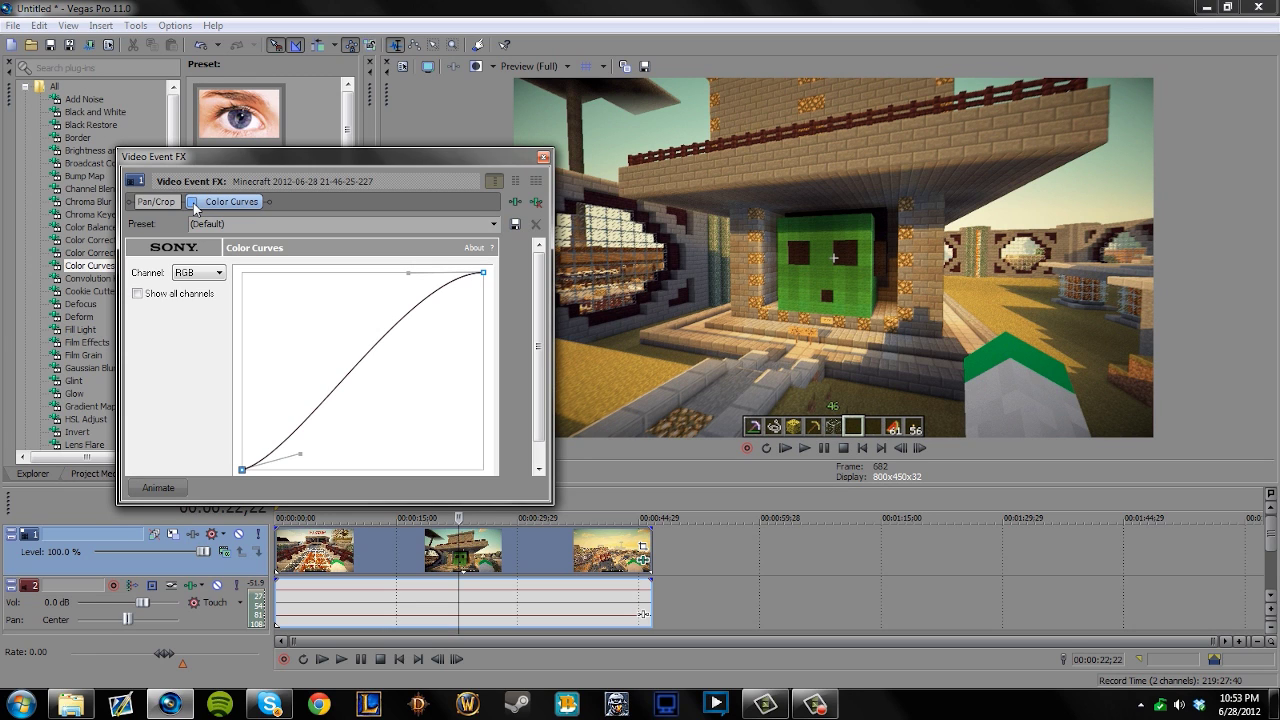
left_click(193, 202)
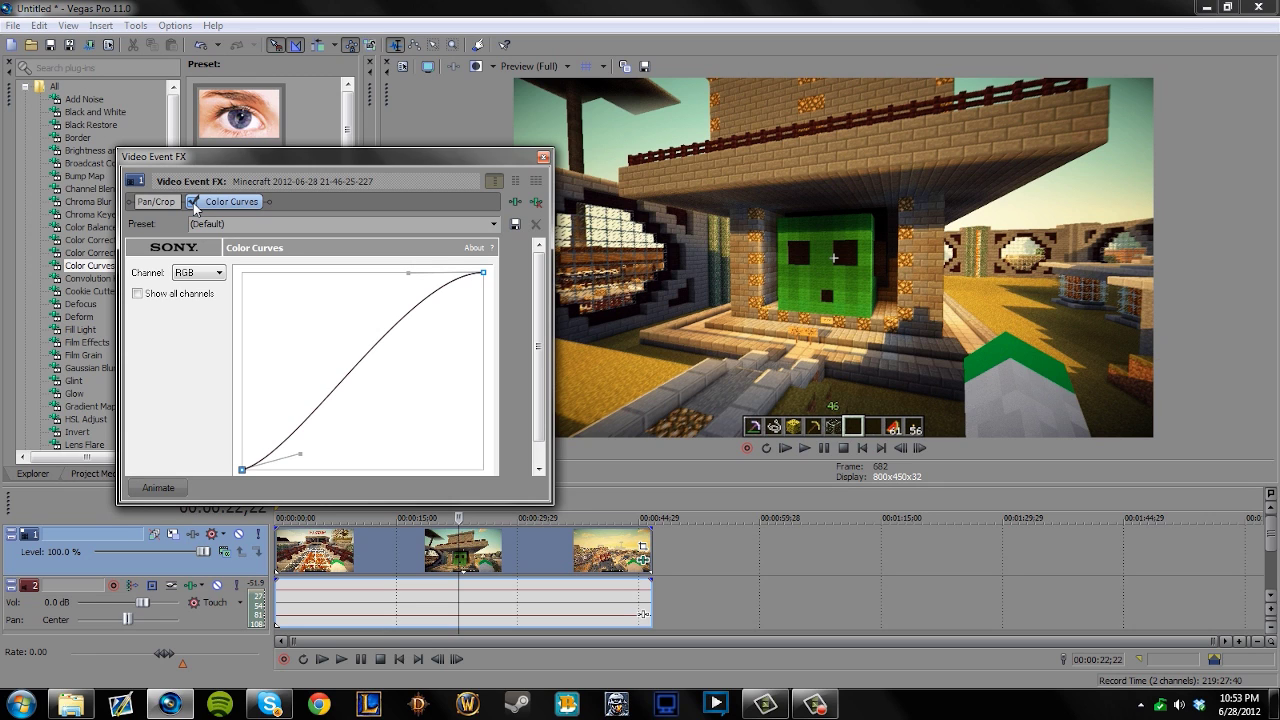
left_click(193, 202)
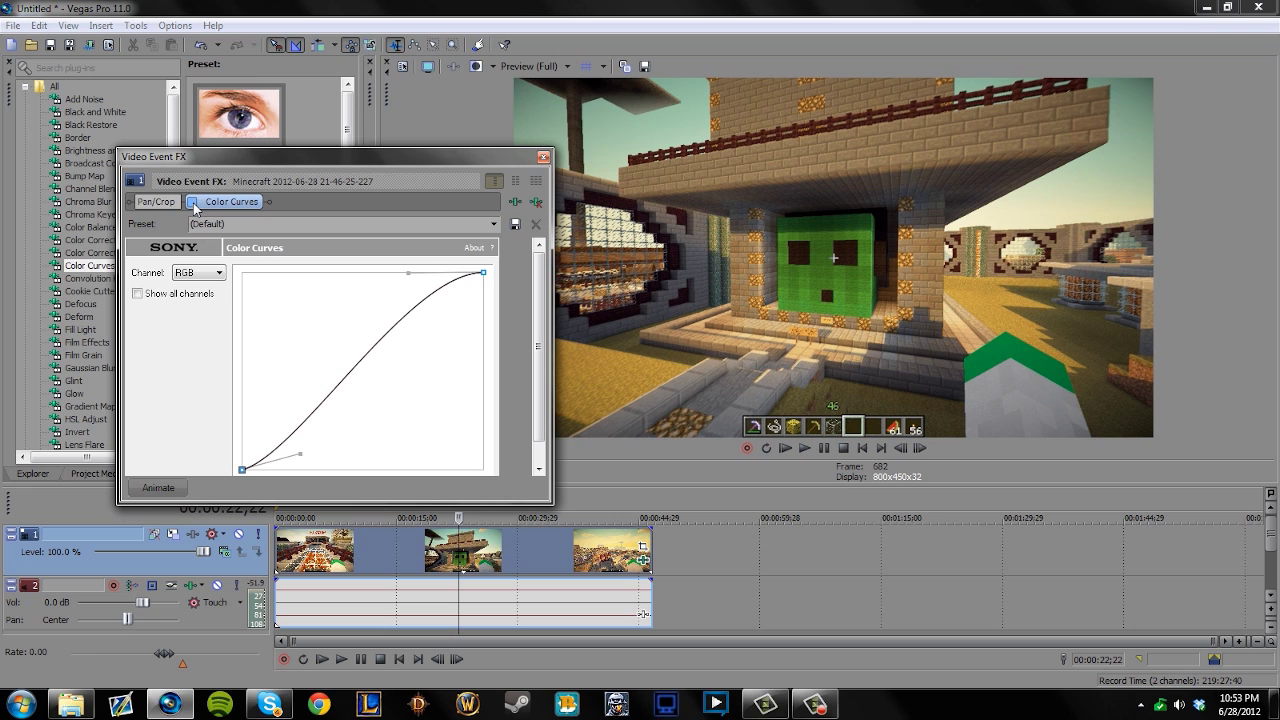
left_click(193, 202)
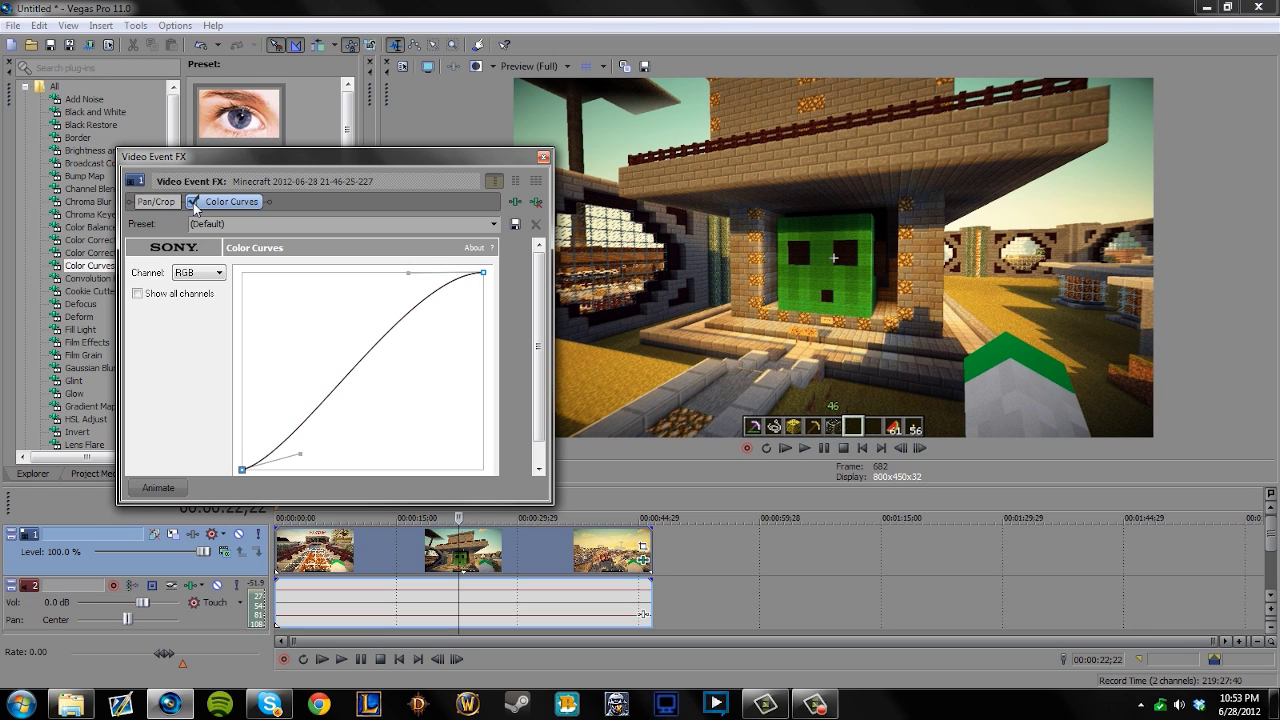
left_click(543, 157)
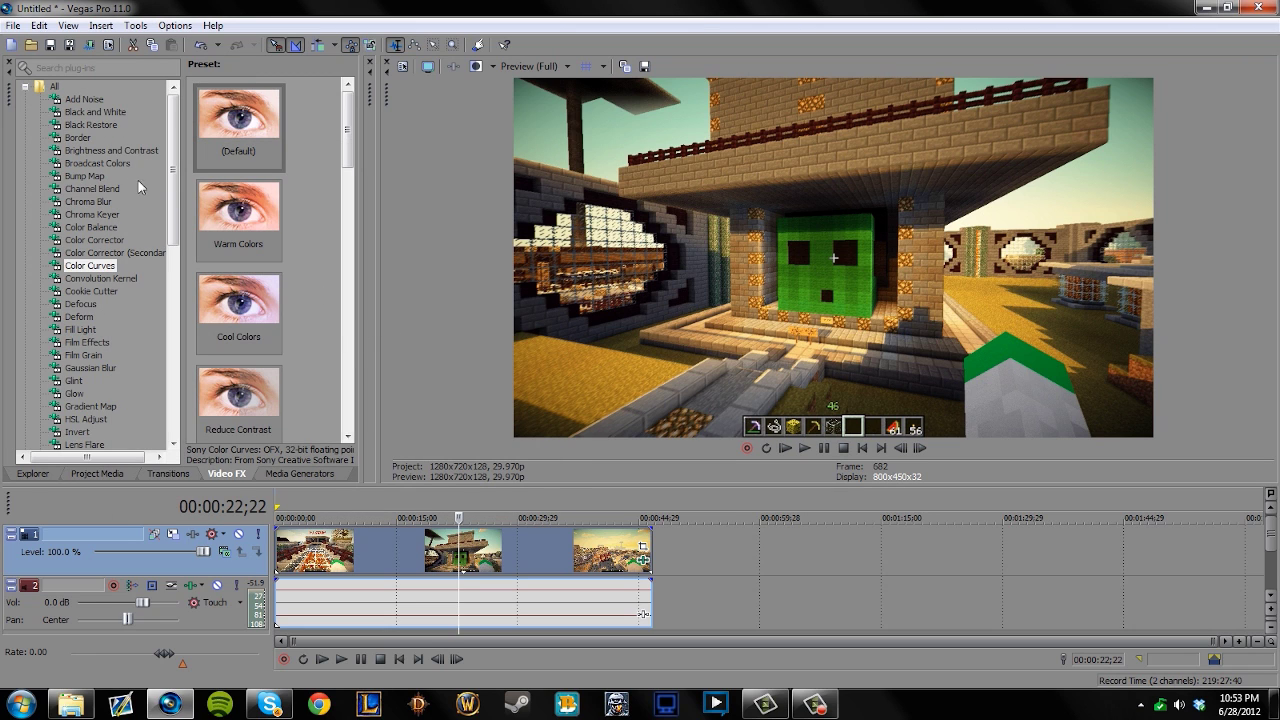
Apply the Default Brightness and Contrast preset to the clip and bypass Color Curves.
left_click(110, 150)
left_click_drag(240, 125, 470, 560)
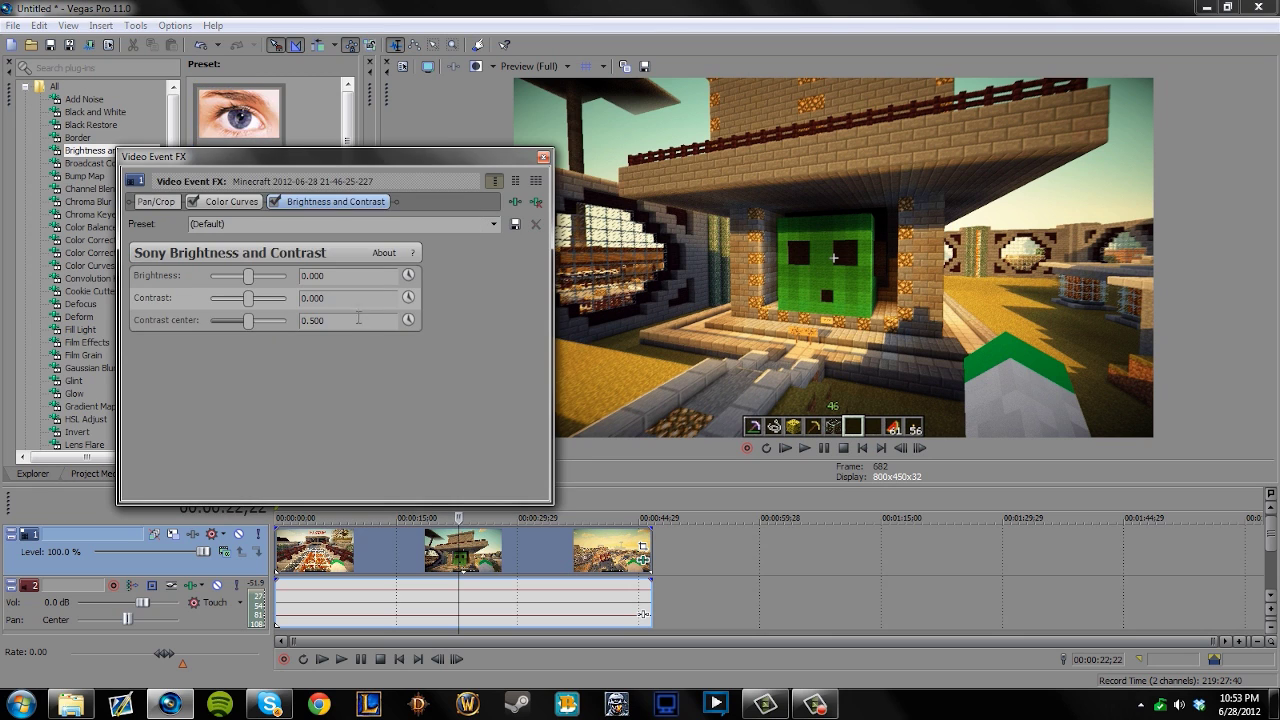
left_click_drag(330, 165, 350, 204)
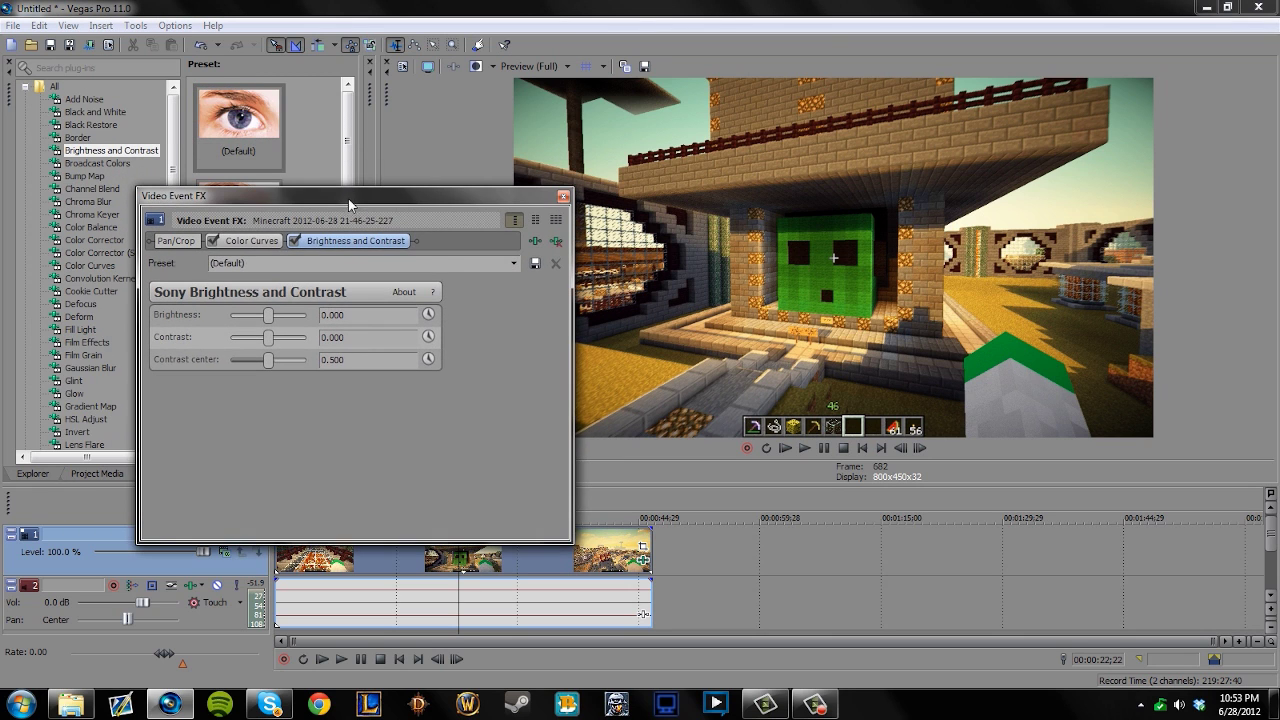
left_click(212, 241)
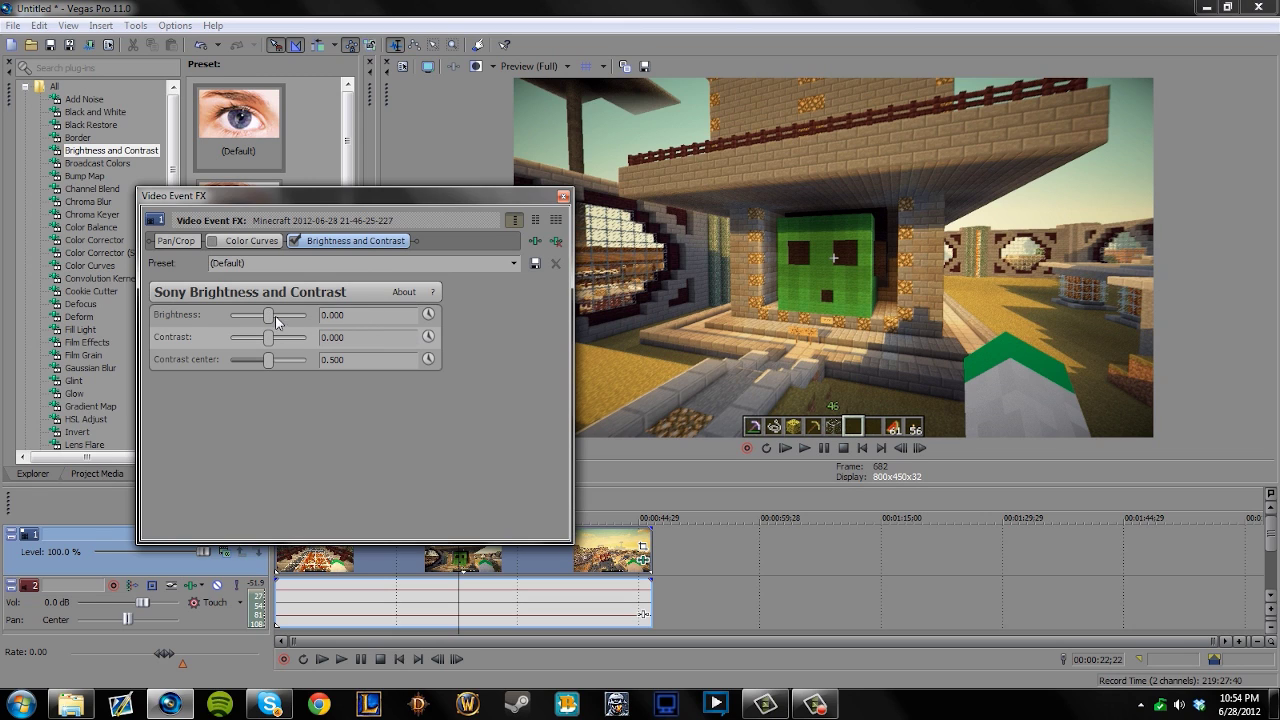
Set the Brightness and Contrast Contrast value to 0.030.
left_click(350, 338)
left_click(350, 338)
key("BackSpace")
type("3")
key("Return")
key("Return")
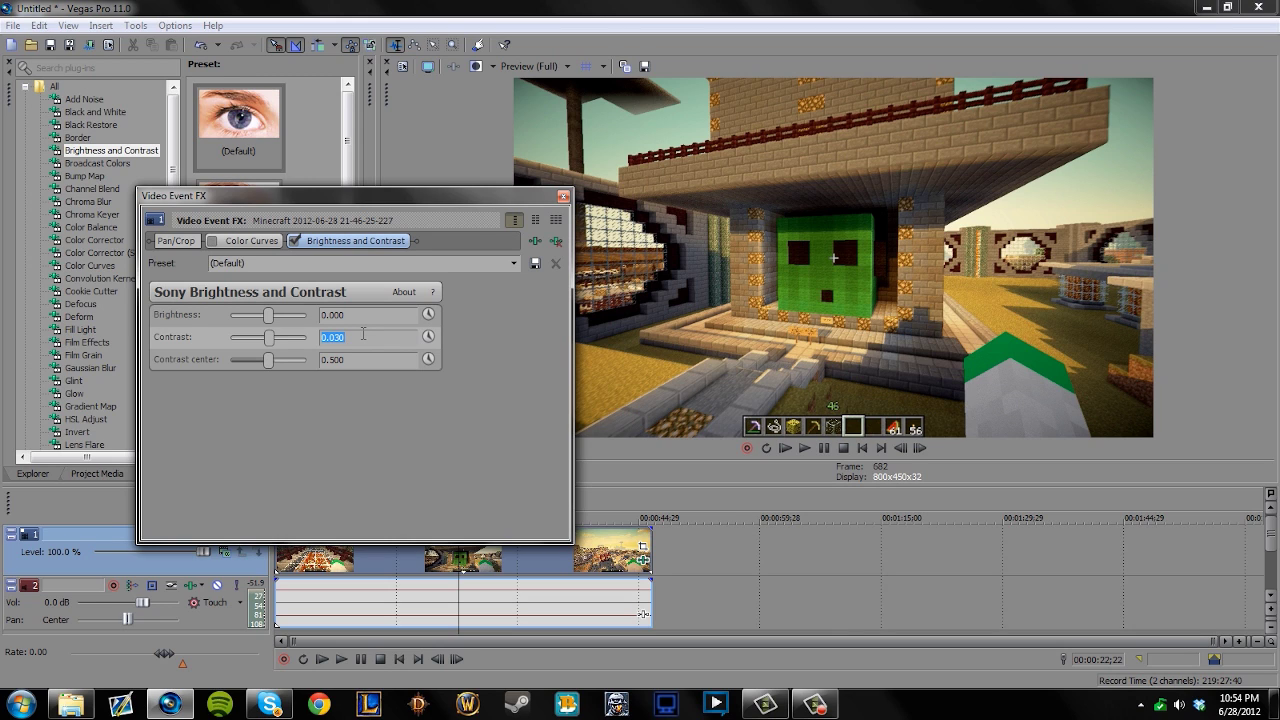
Toggle Brightness and Contrast and Color Curves on and off to compare, ending on the Color Curves settings.
left_click(295, 242)
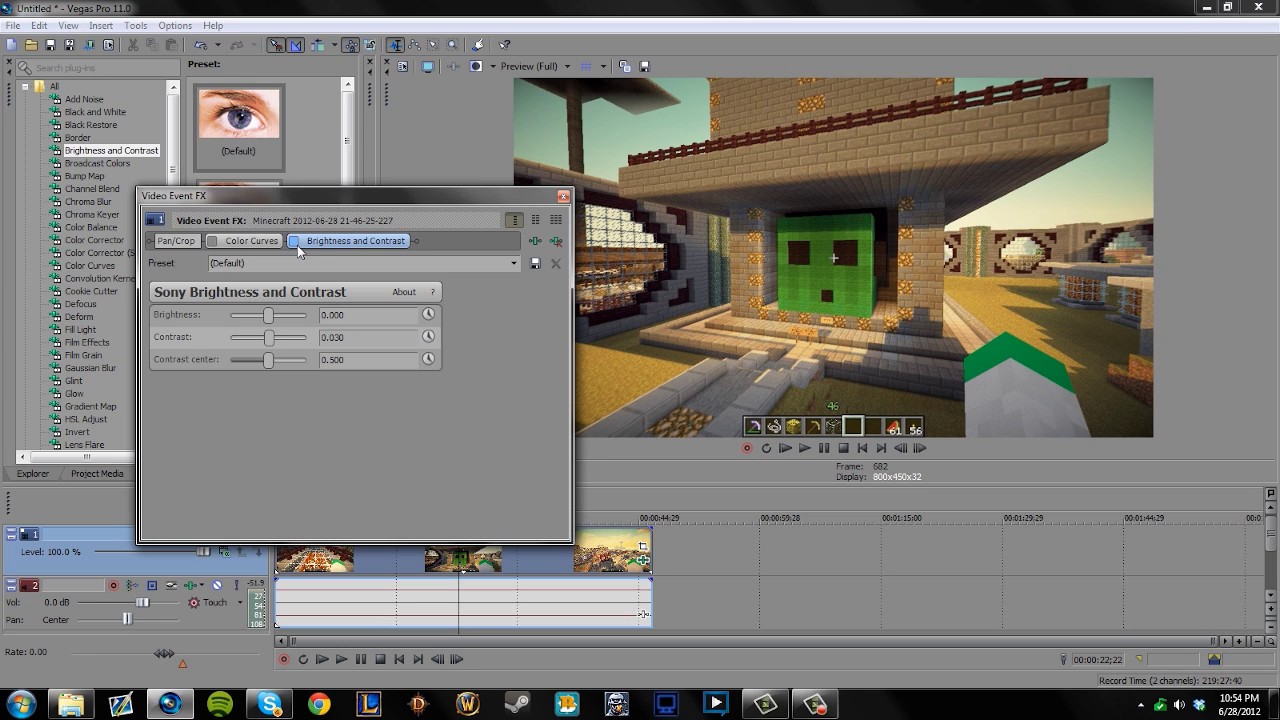
left_click(295, 242)
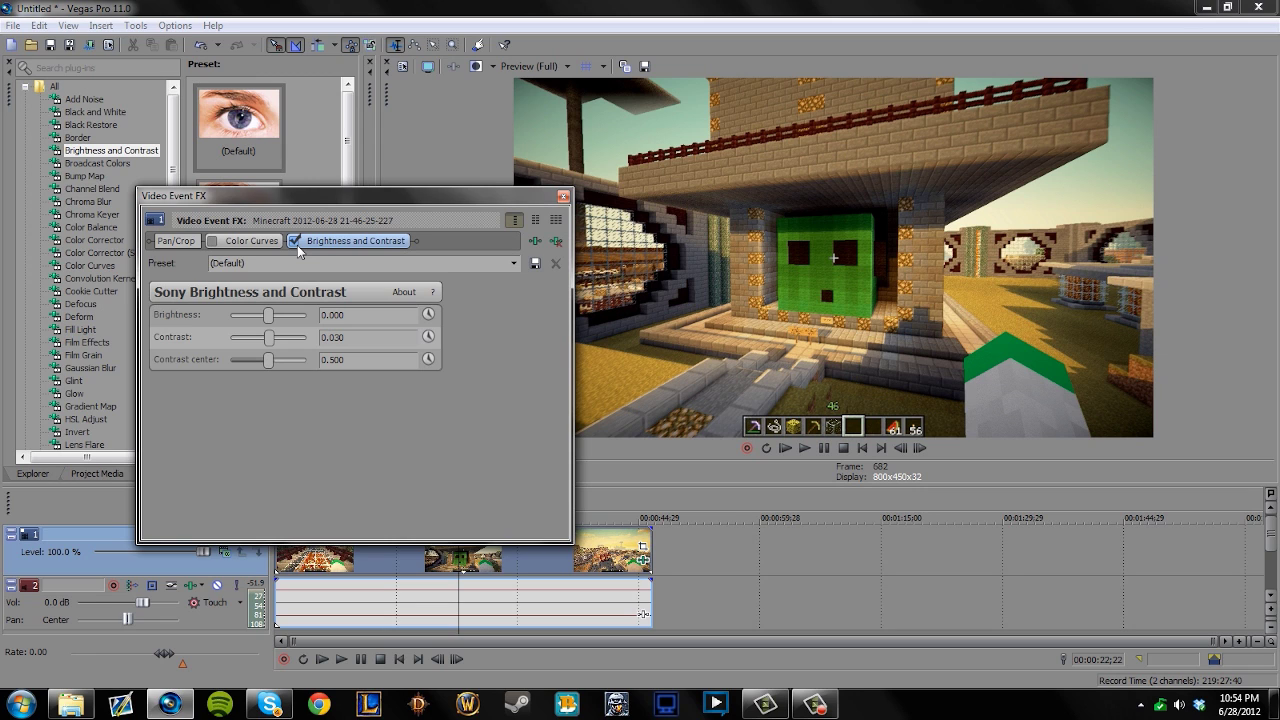
left_click(212, 241)
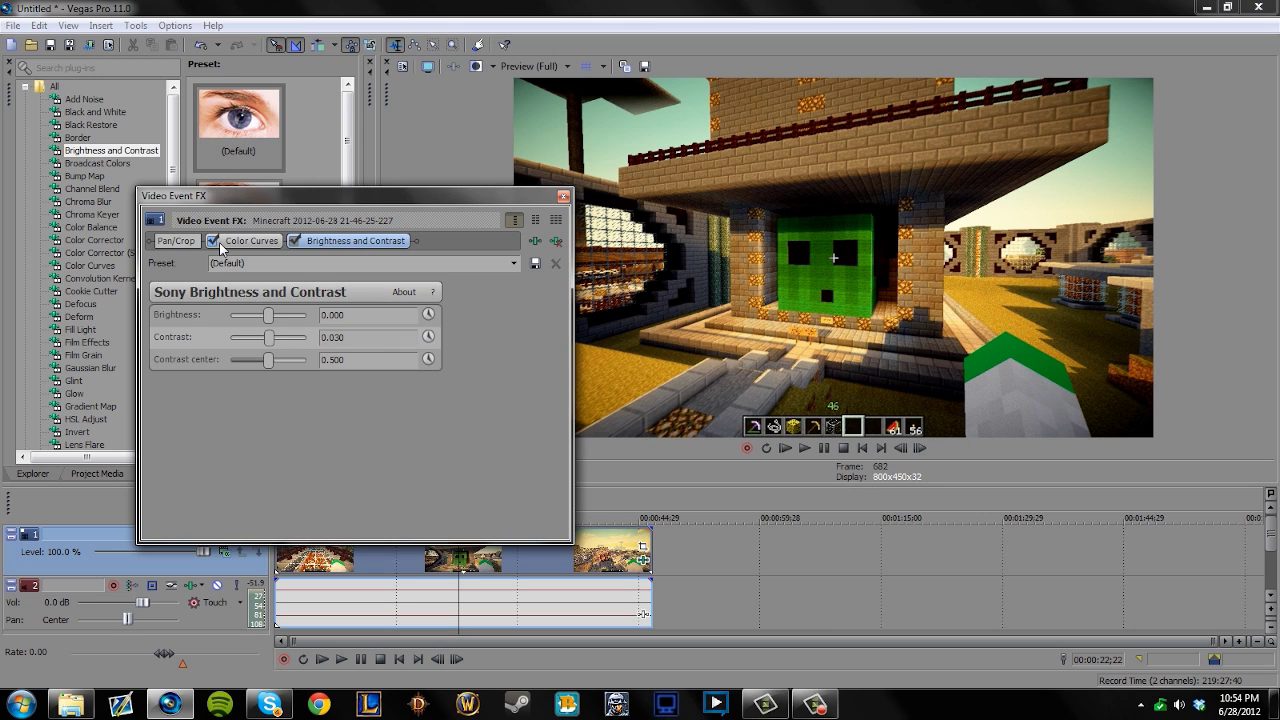
left_click(294, 241)
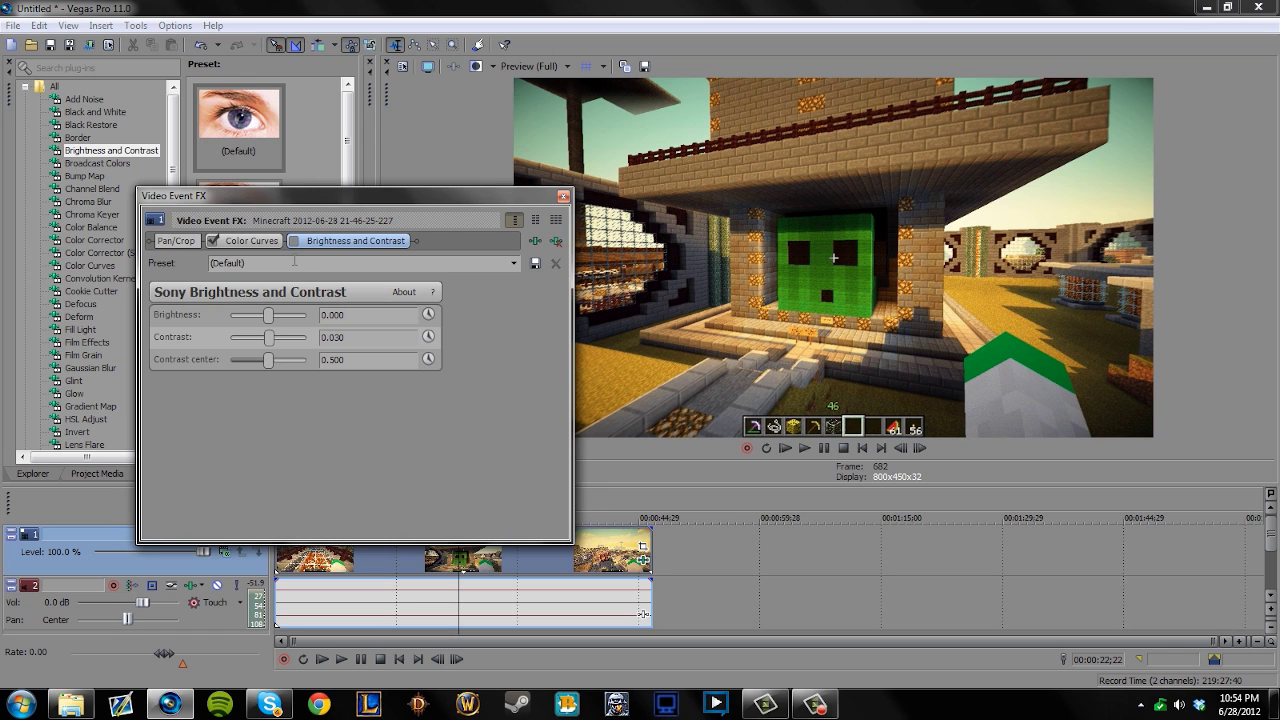
left_click(294, 241)
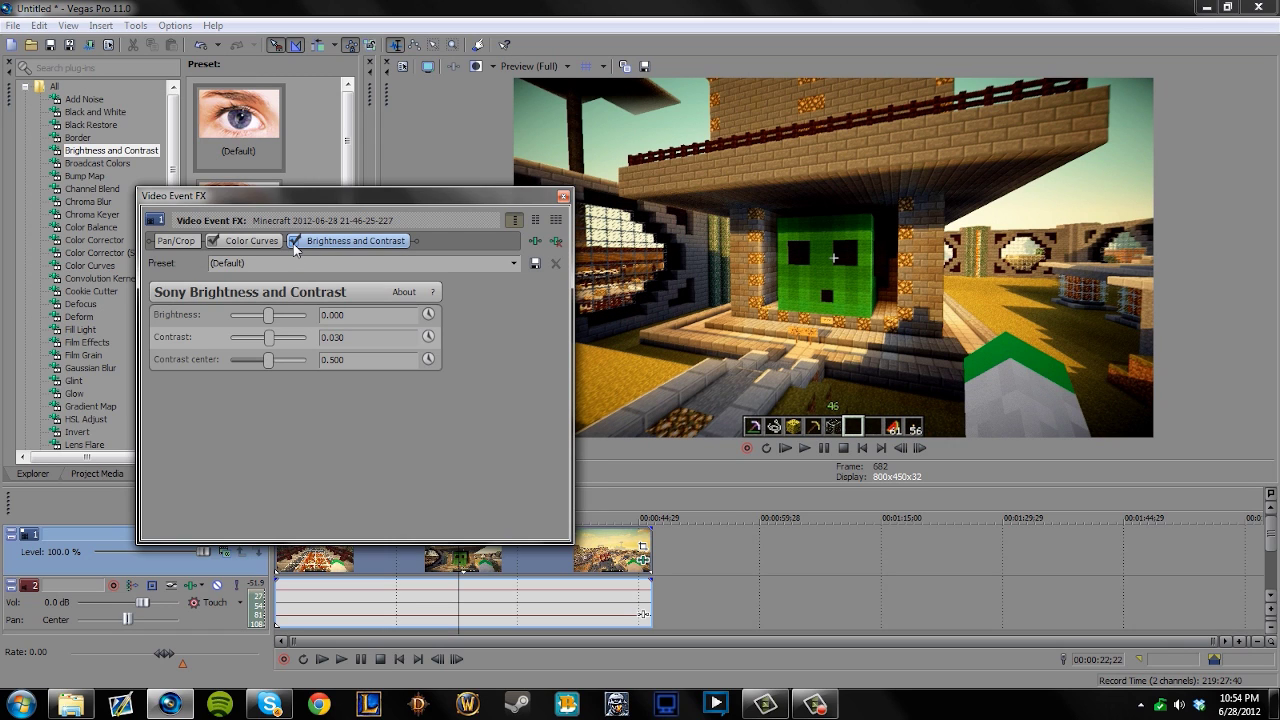
left_click(294, 241)
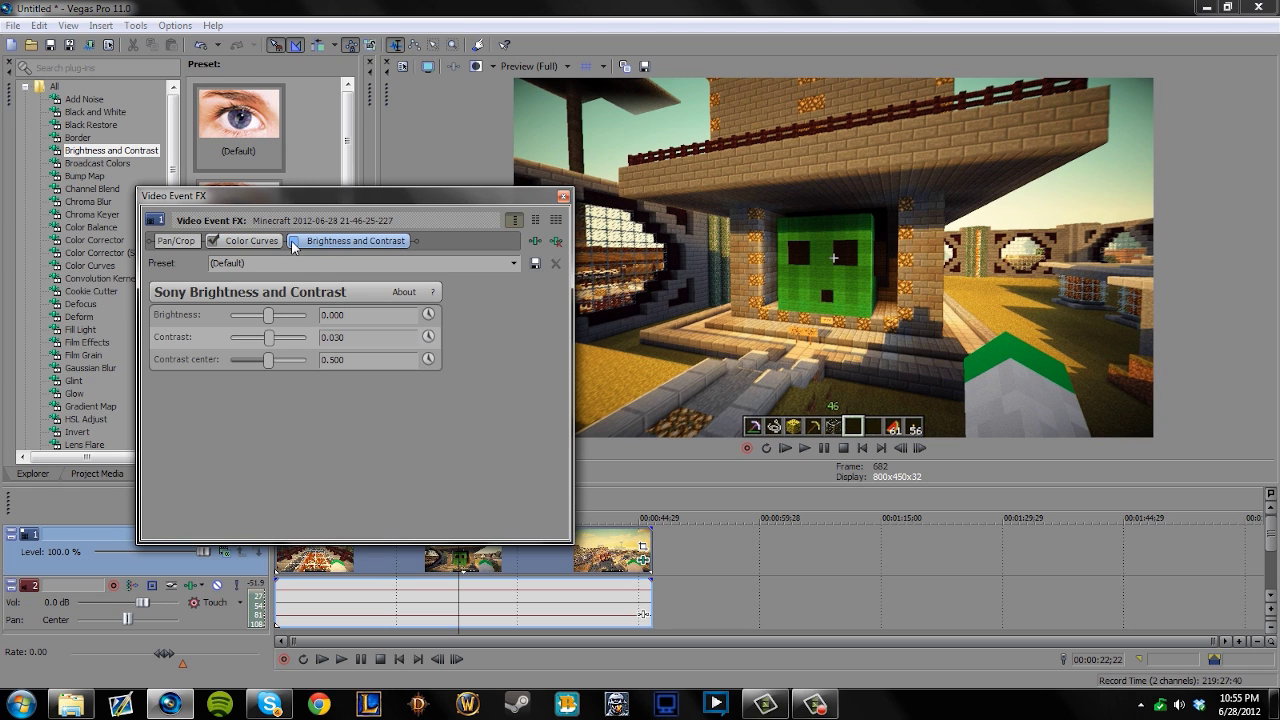
left_click(294, 241)
left_click(212, 241)
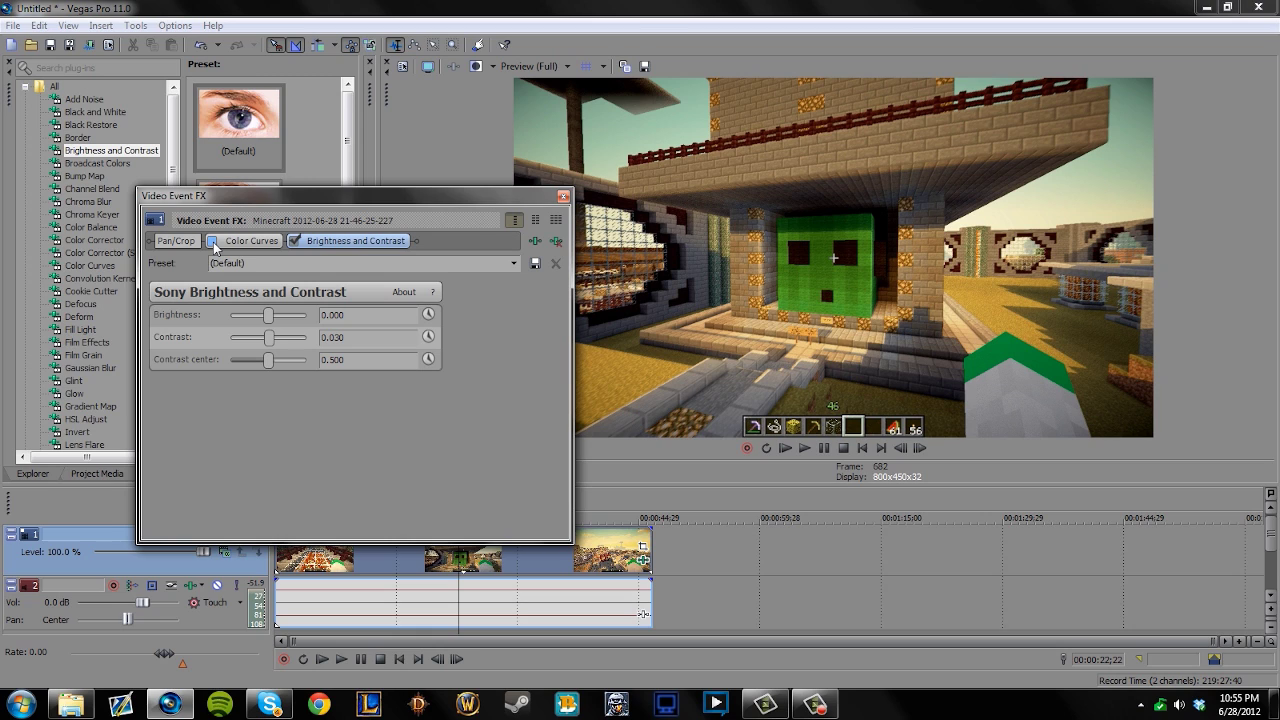
left_click(236, 242)
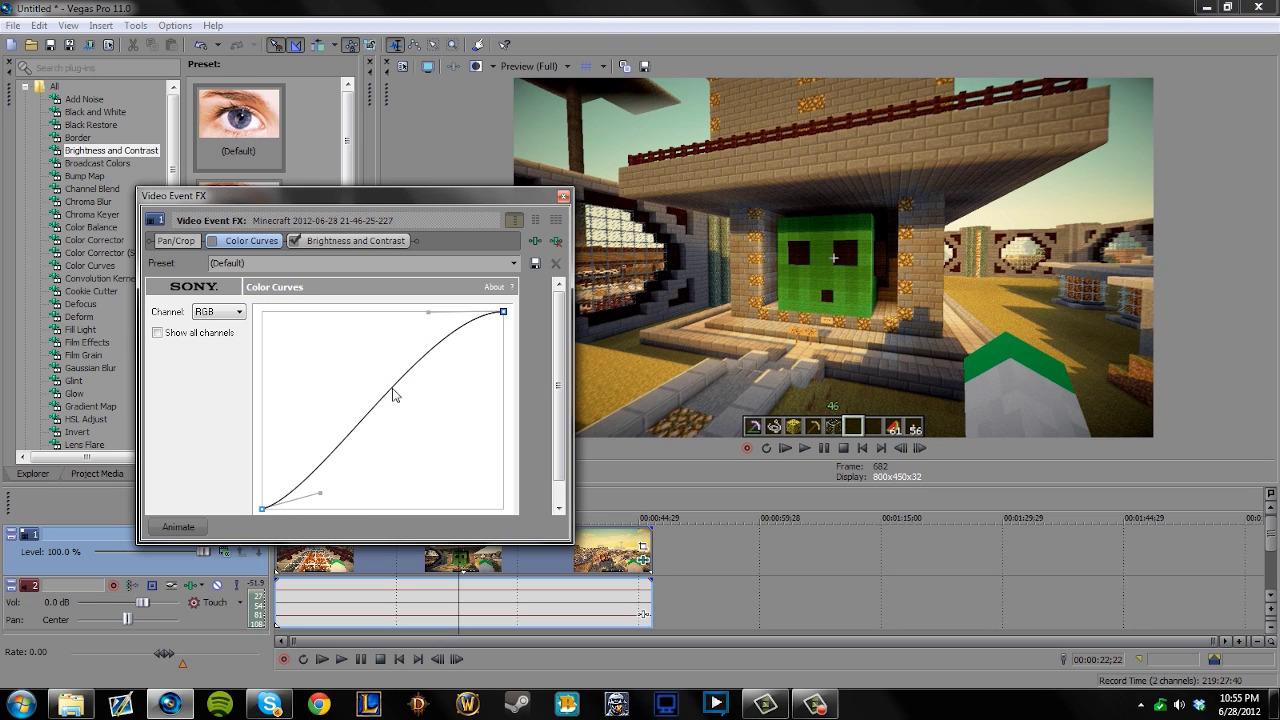
View the Green channel curve, switch off Brightness and Contrast, and close Video Event FX.
left_click(232, 313)
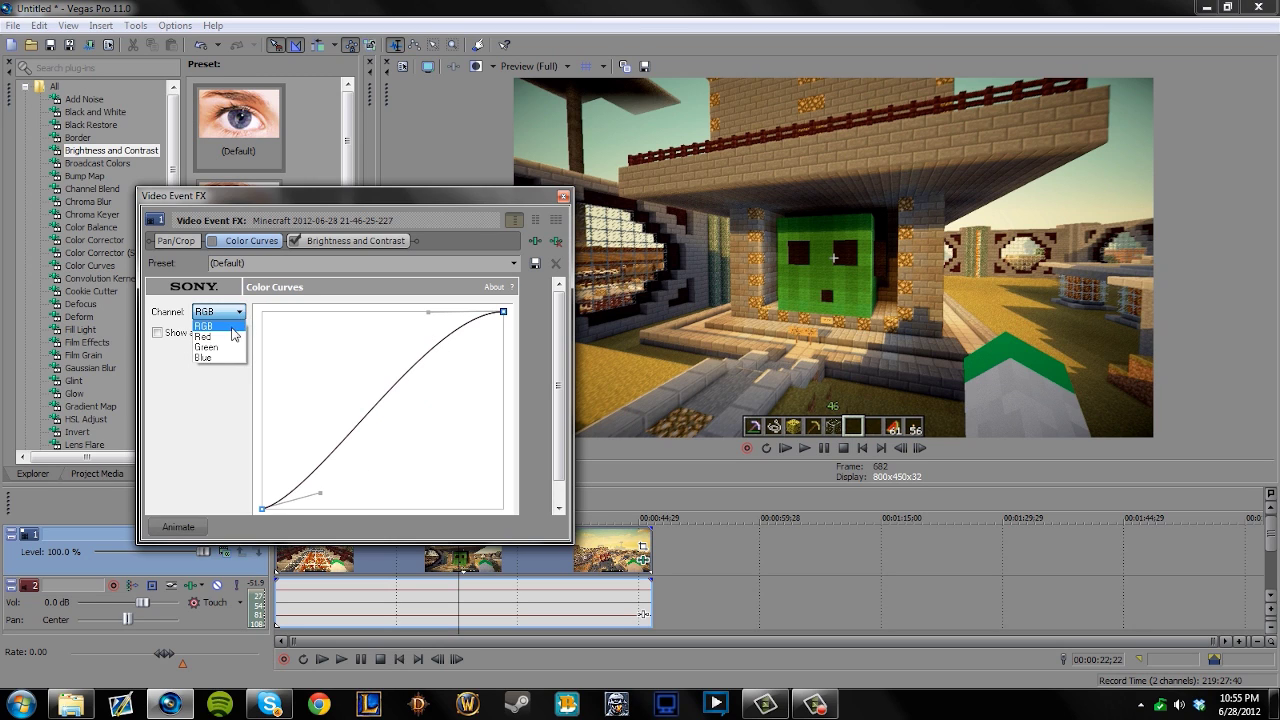
left_click(232, 347)
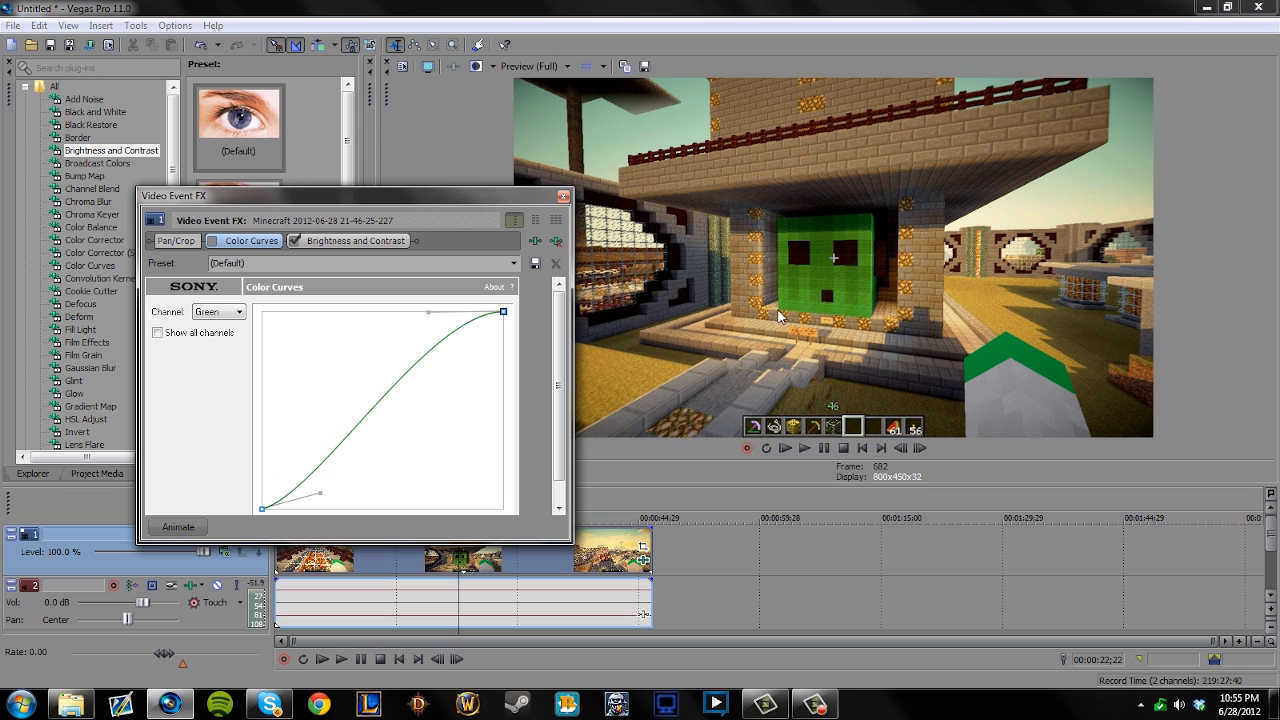
left_click(294, 241)
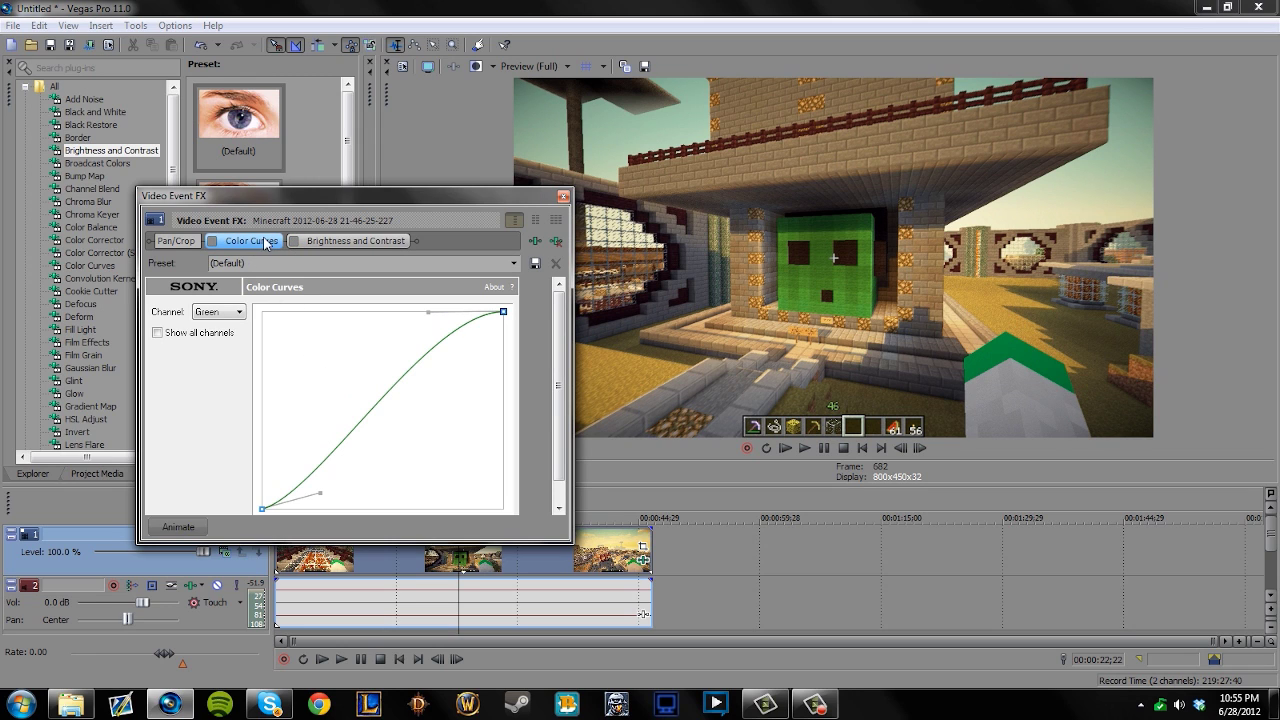
left_click(564, 198)
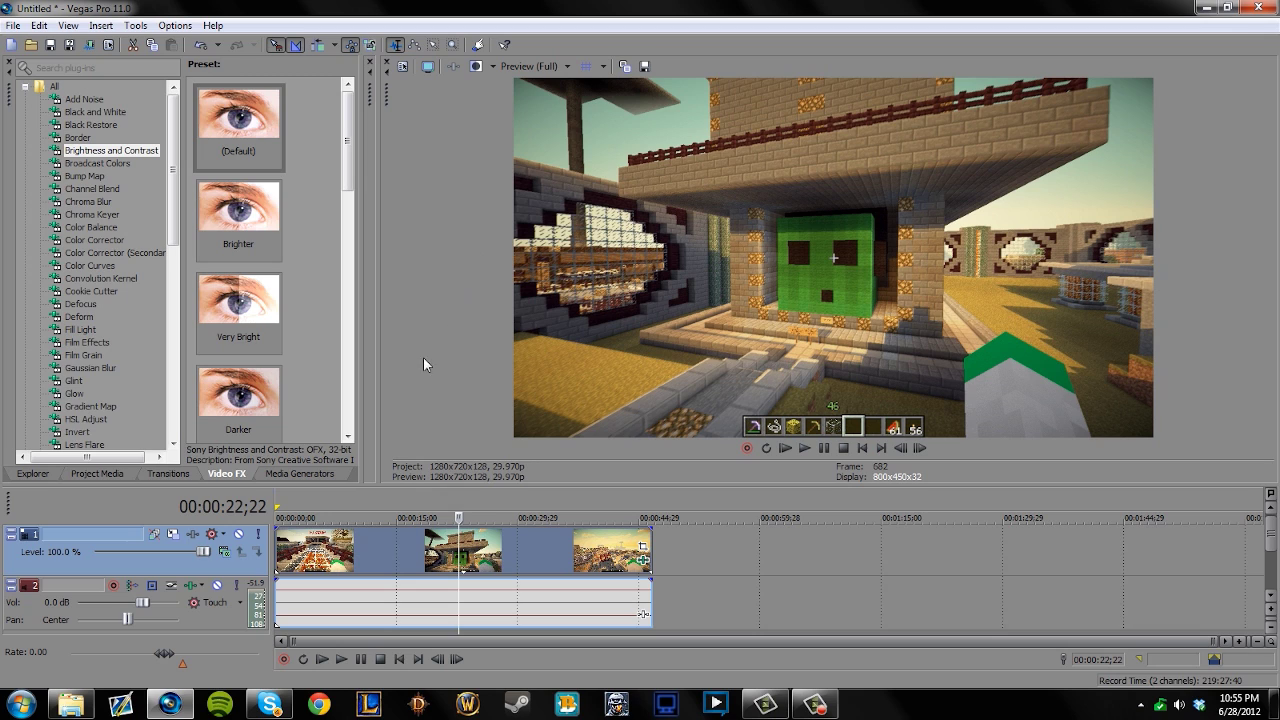